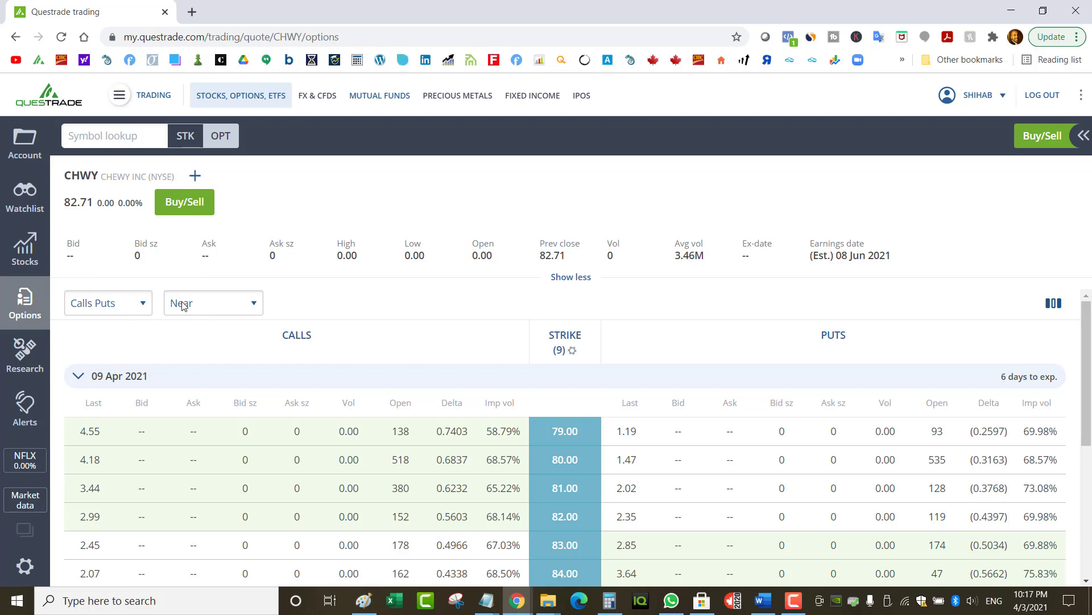
# - Show the CHWY option chain for the 16 Apr 2021 expiration
pyautogui.scroll(-1, 183, 307)
pyautogui.click(213, 303)
pyautogui.click(188, 398)
# - Preview the CHWY chain as a Straddle and restore the Calls Puts view
pyautogui.click(110, 308)
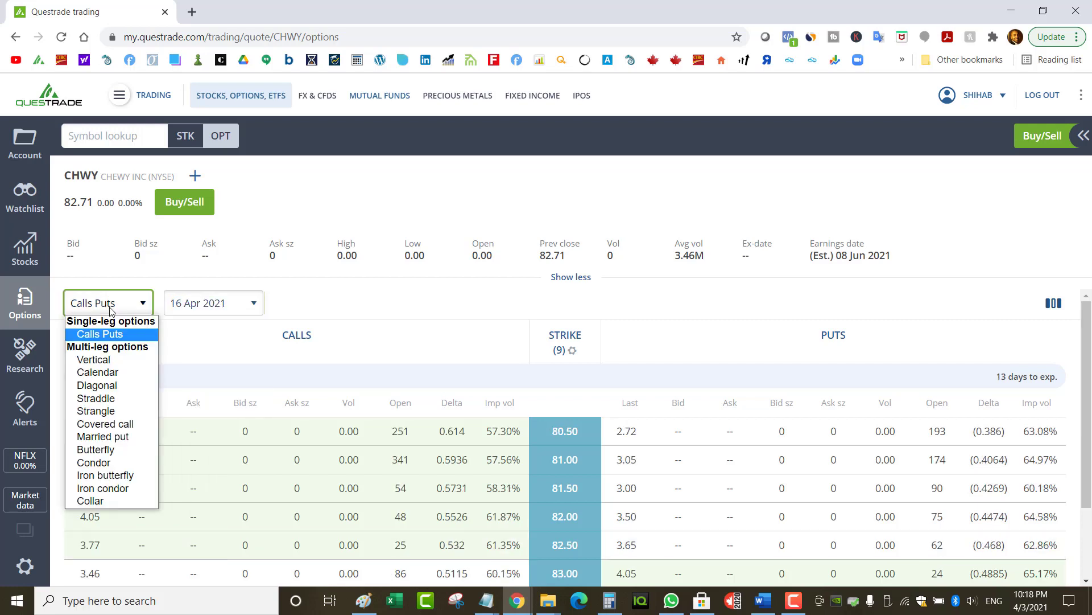
pyautogui.click(120, 400)
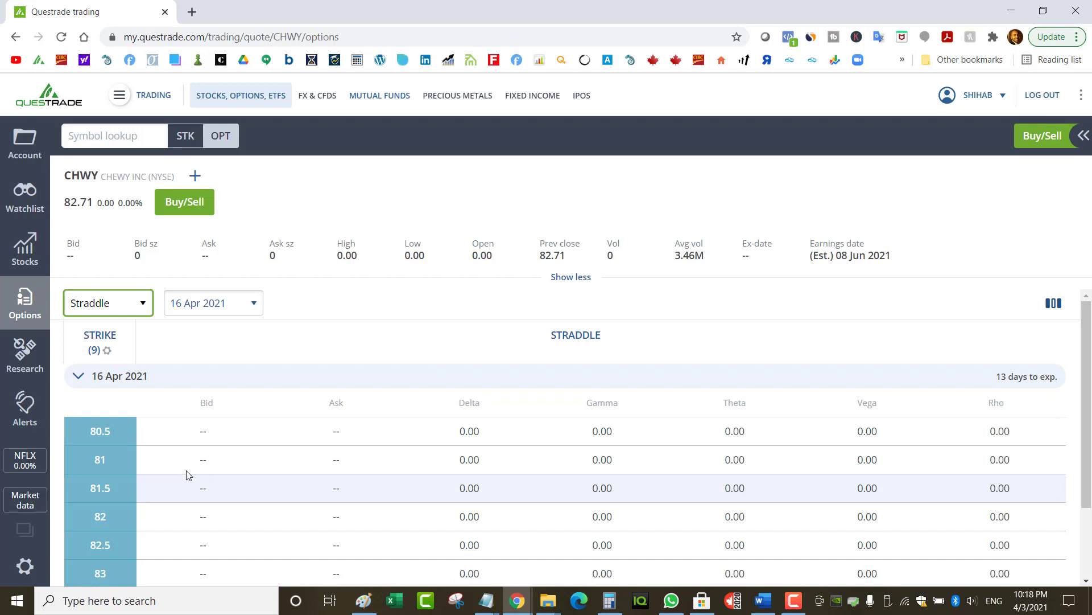
pyautogui.click(114, 303)
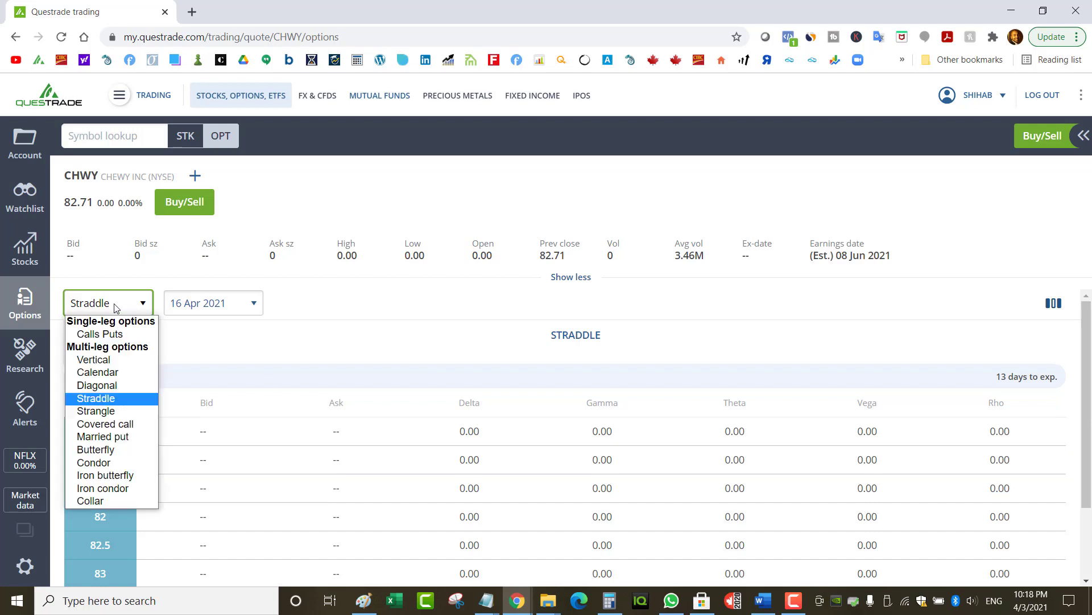
pyautogui.click(115, 335)
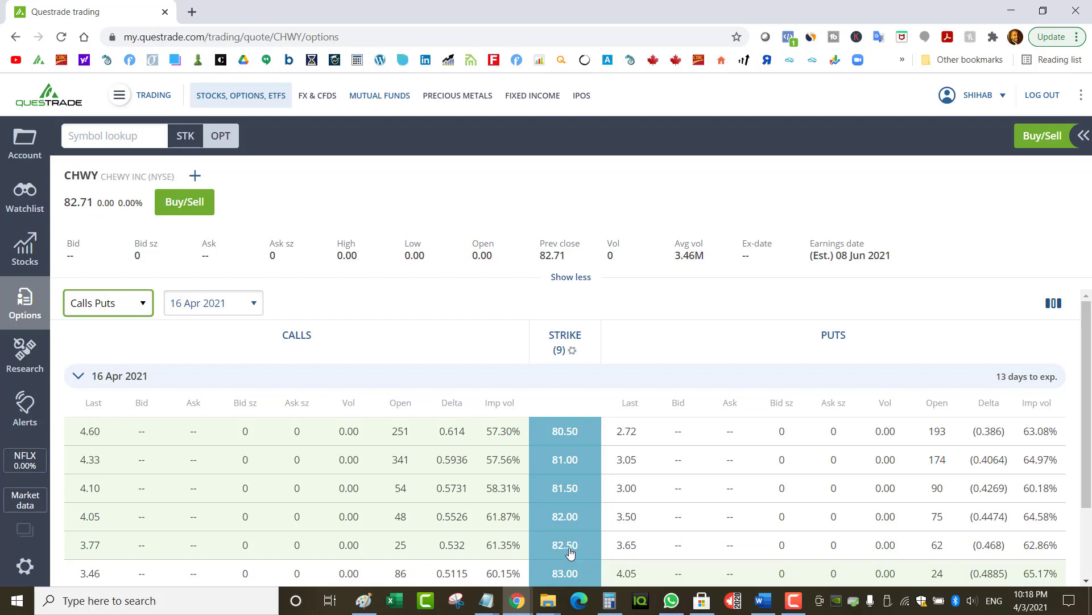
# - Review the CHWY calls and puts for 16 Apr 2021 and the list of available expirations
pyautogui.scroll(-1, 566, 491)
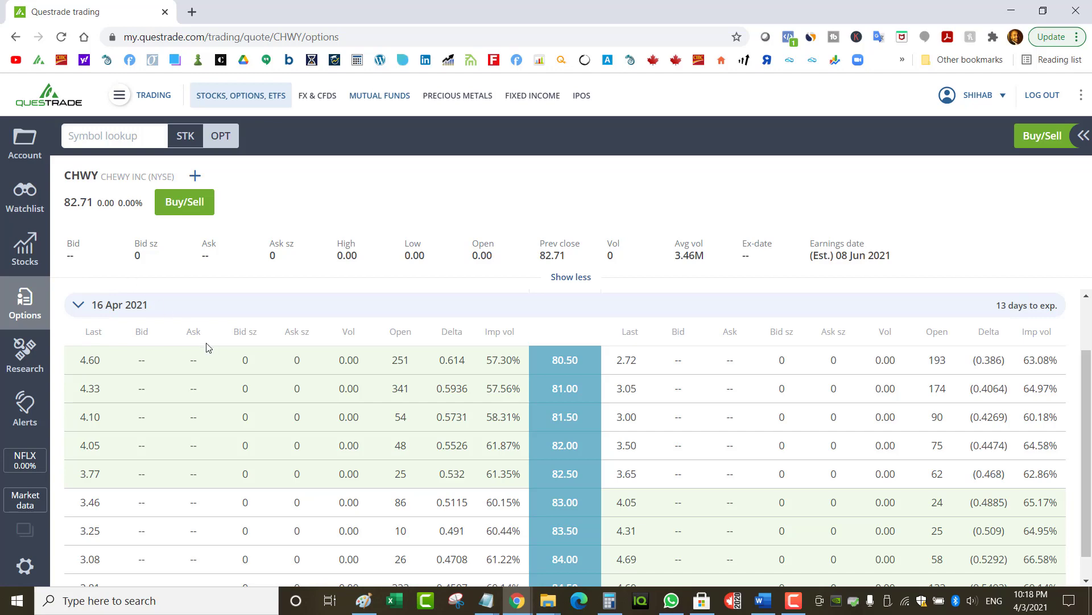
pyautogui.scroll(2, 206, 358)
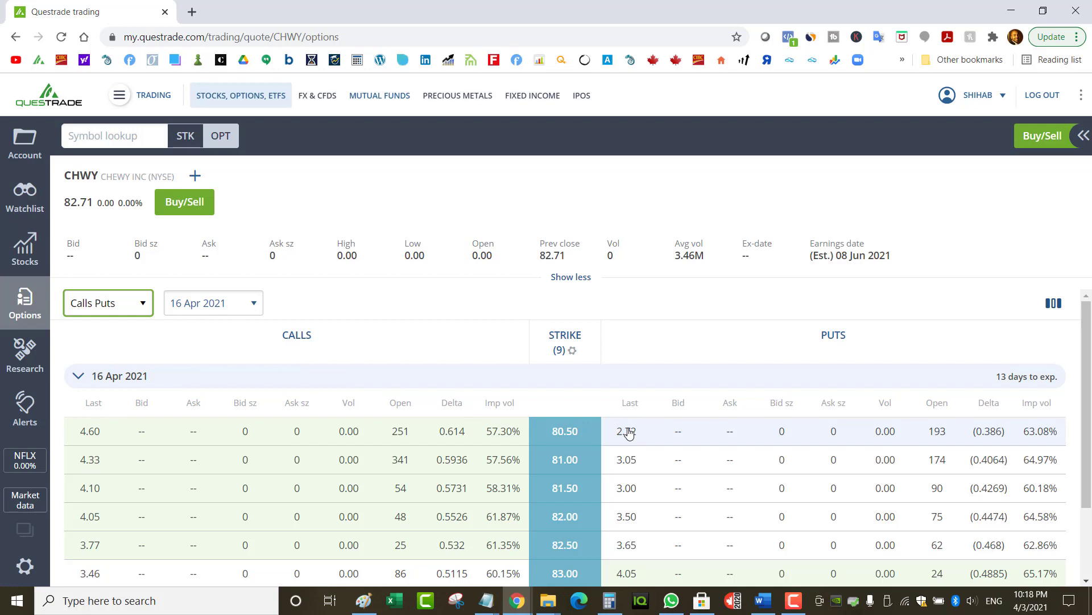
pyautogui.click(234, 302)
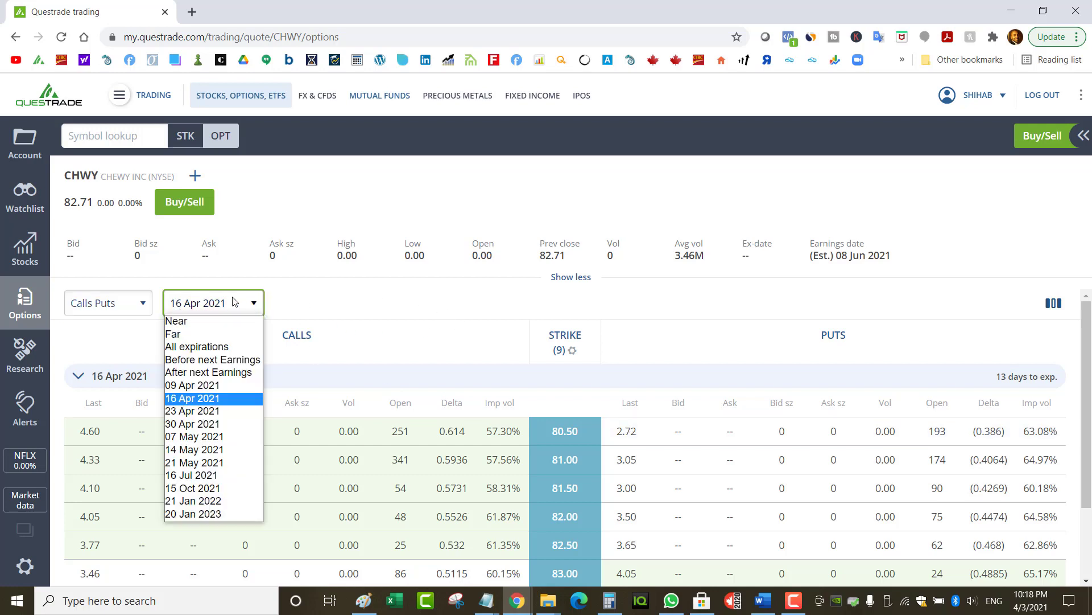
pyautogui.click(234, 303)
# - Expand the strike range of the CHWY chain and review the put prices from about the 70 to the 81.50 strike
pyautogui.click(565, 341)
pyautogui.click(566, 446)
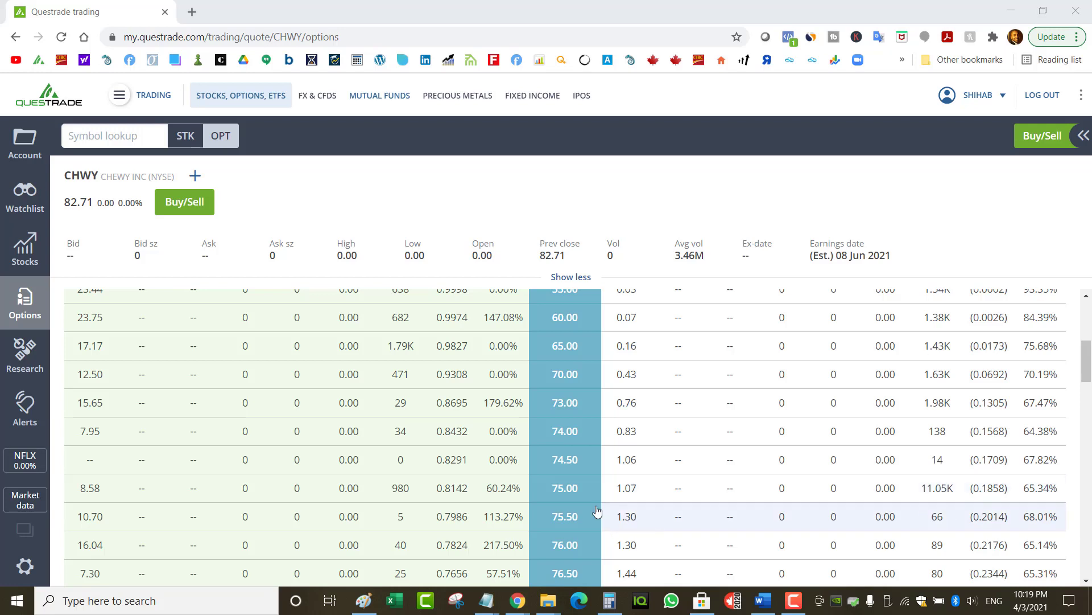
pyautogui.scroll(-2, 589, 512)
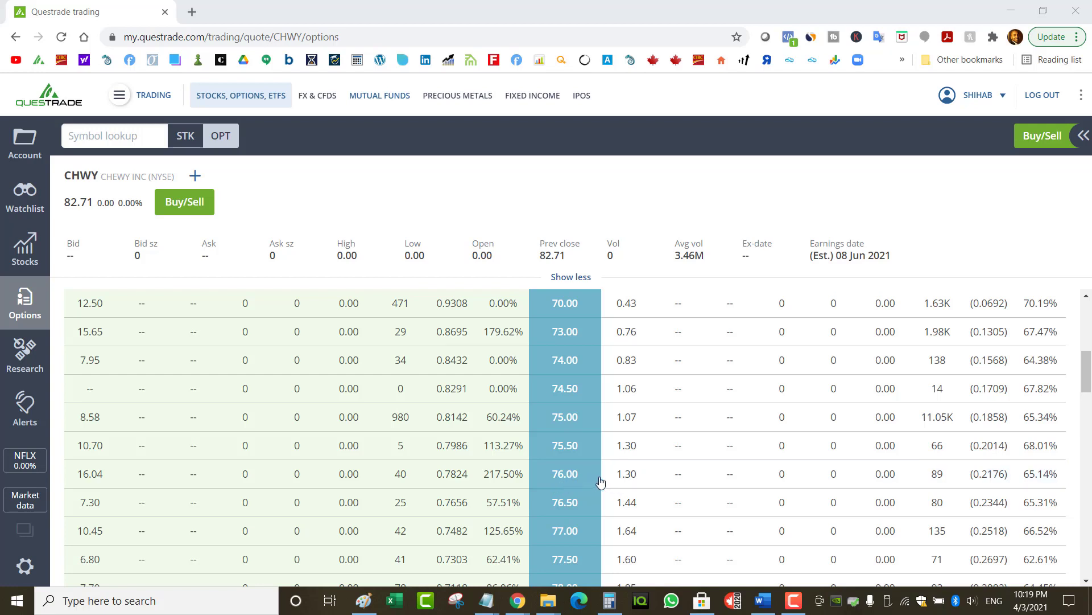
pyautogui.scroll(-1, 604, 484)
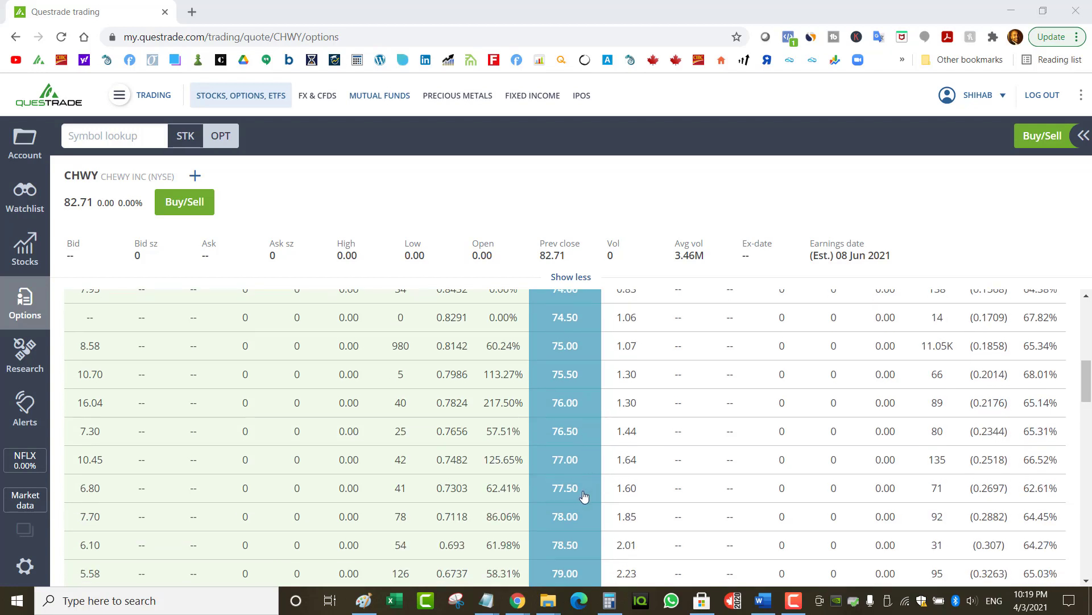
pyautogui.scroll(-2, 581, 485)
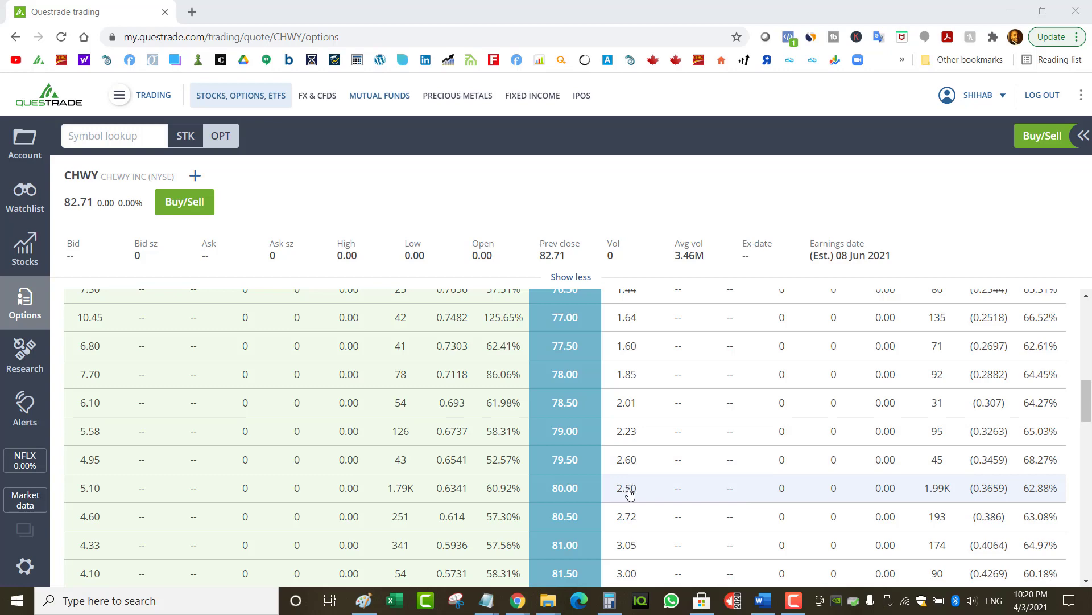
pyautogui.scroll(3, 630, 493)
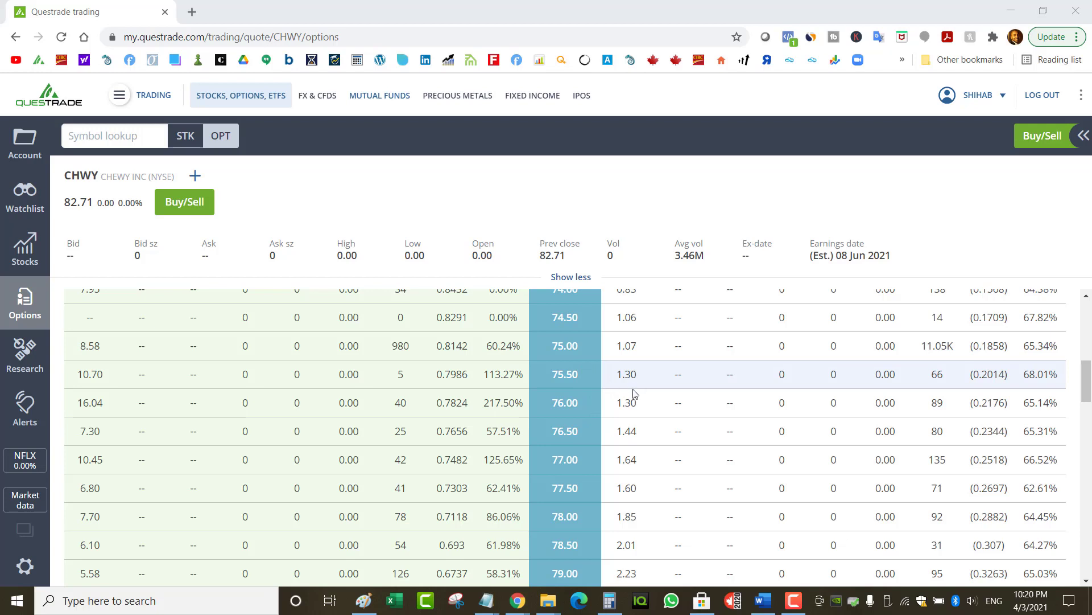
pyautogui.scroll(1, 629, 390)
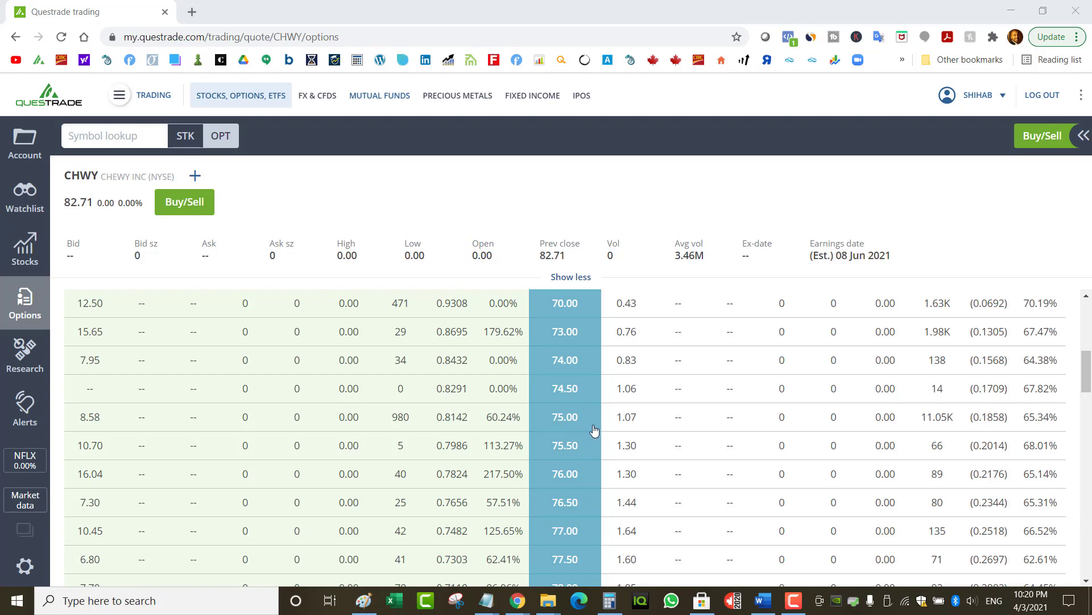
# - Load the recently quoted NFLX option chain and set its expiration to 21 May 2021
pyautogui.click(118, 139)
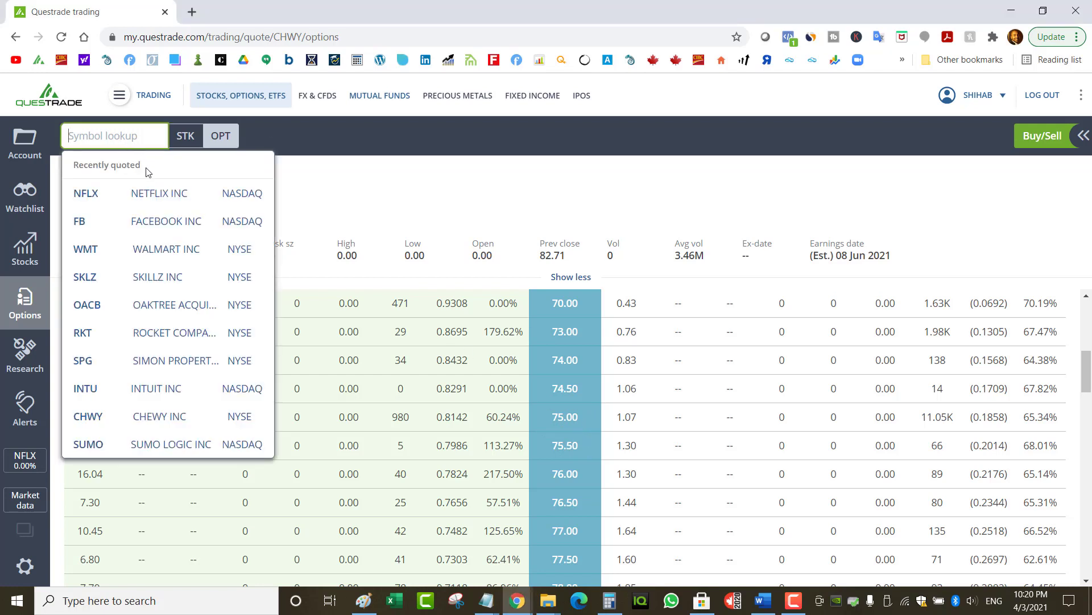
pyautogui.click(145, 188)
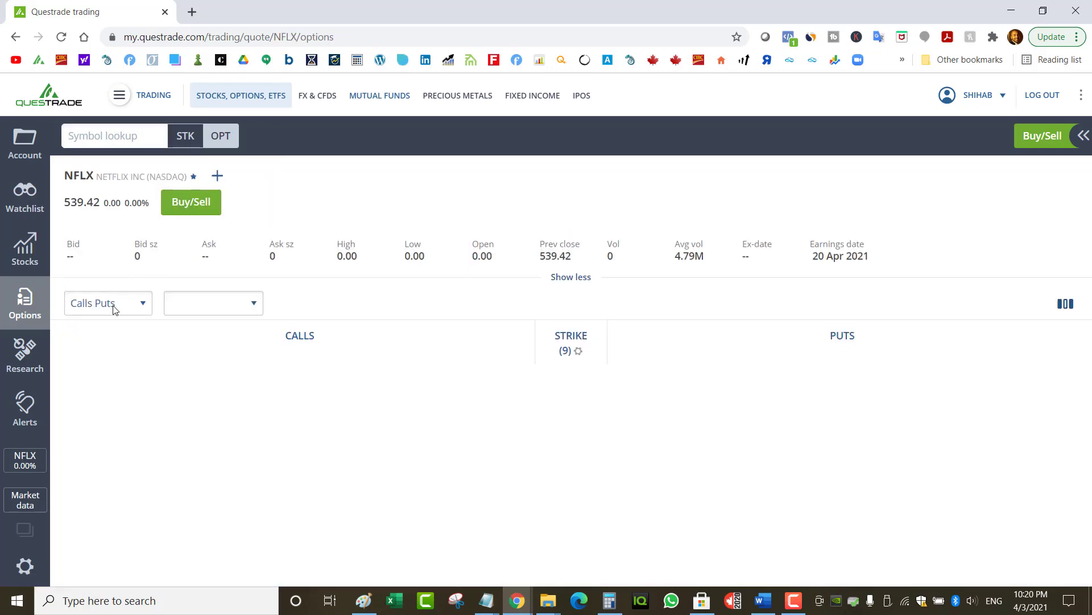
pyautogui.click(108, 302)
pyautogui.click(215, 308)
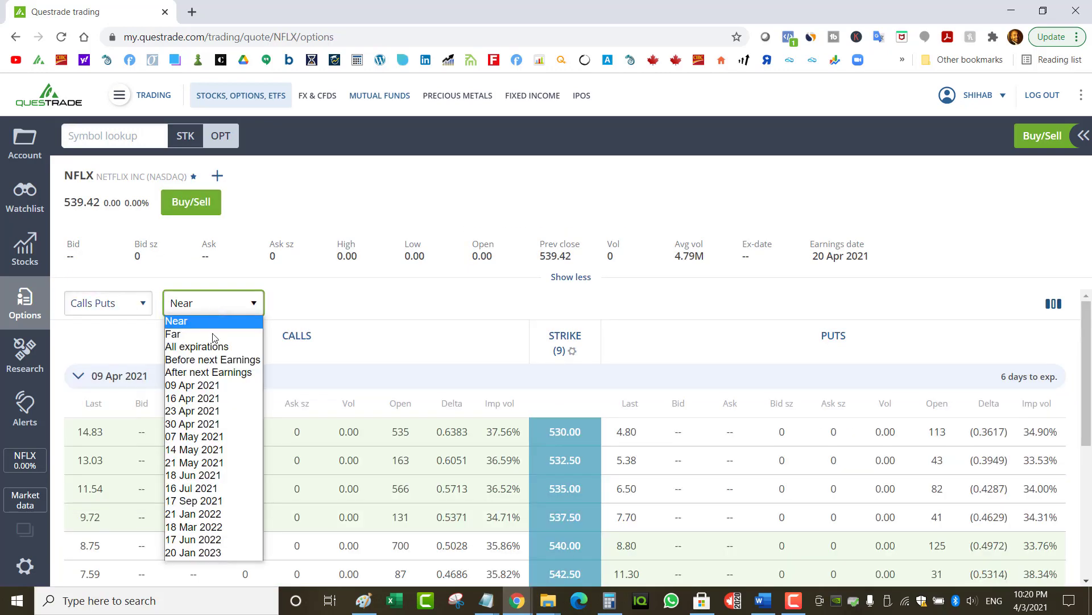
pyautogui.click(206, 463)
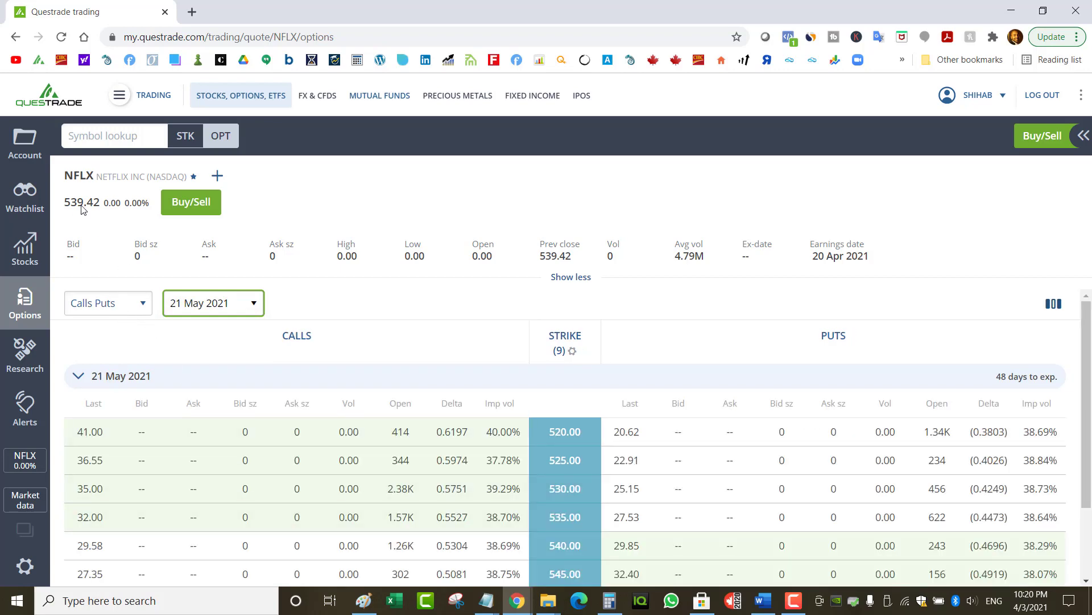
# - Switch the NFLX chain to Vertical spreads and open an order for the 520/525 put spread
pyautogui.scroll(-1, 580, 532)
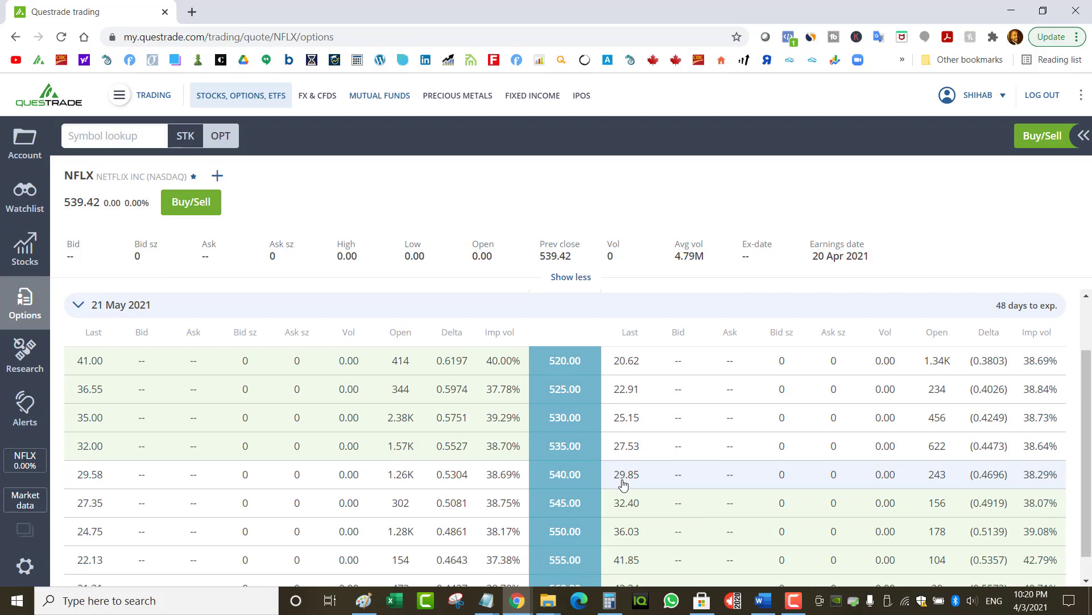
pyautogui.scroll(1, 622, 486)
pyautogui.scroll(-1, 626, 488)
pyautogui.scroll(-1, 626, 488)
pyautogui.scroll(2, 192, 368)
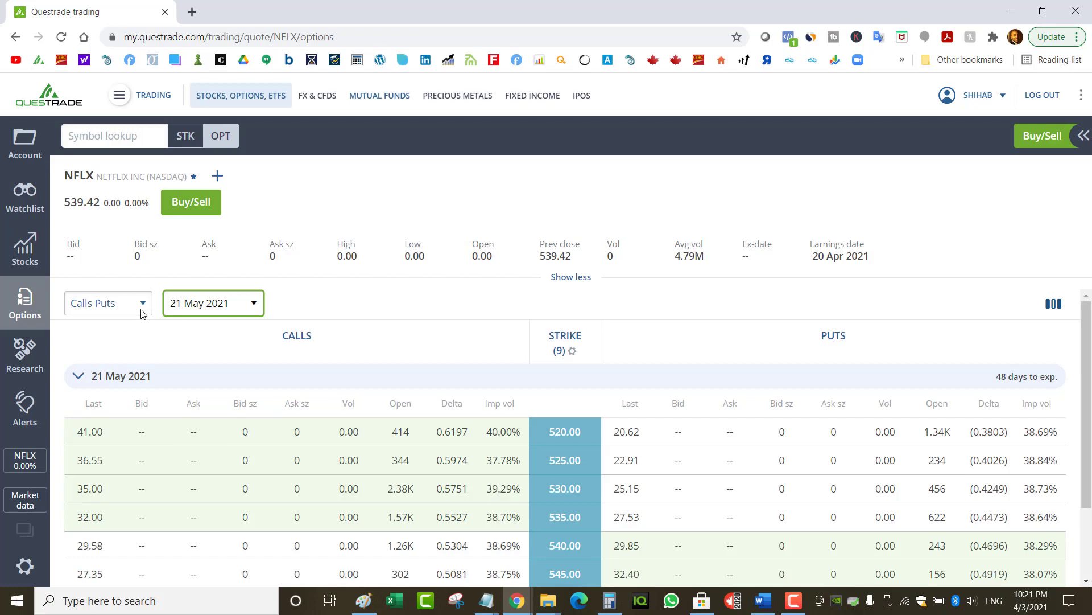
pyautogui.click(120, 306)
pyautogui.click(120, 362)
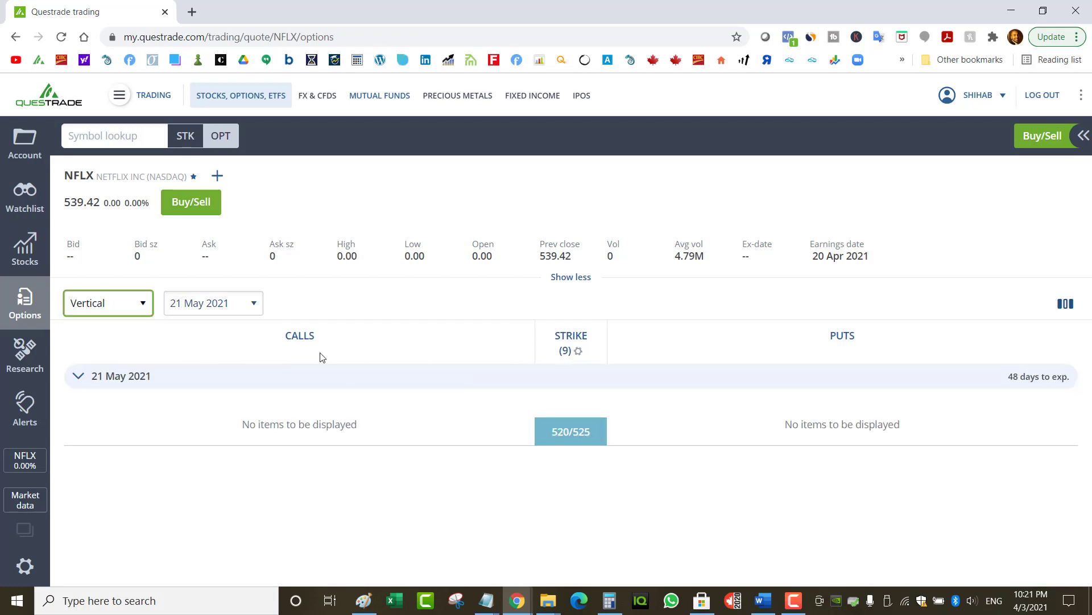
pyautogui.click(646, 436)
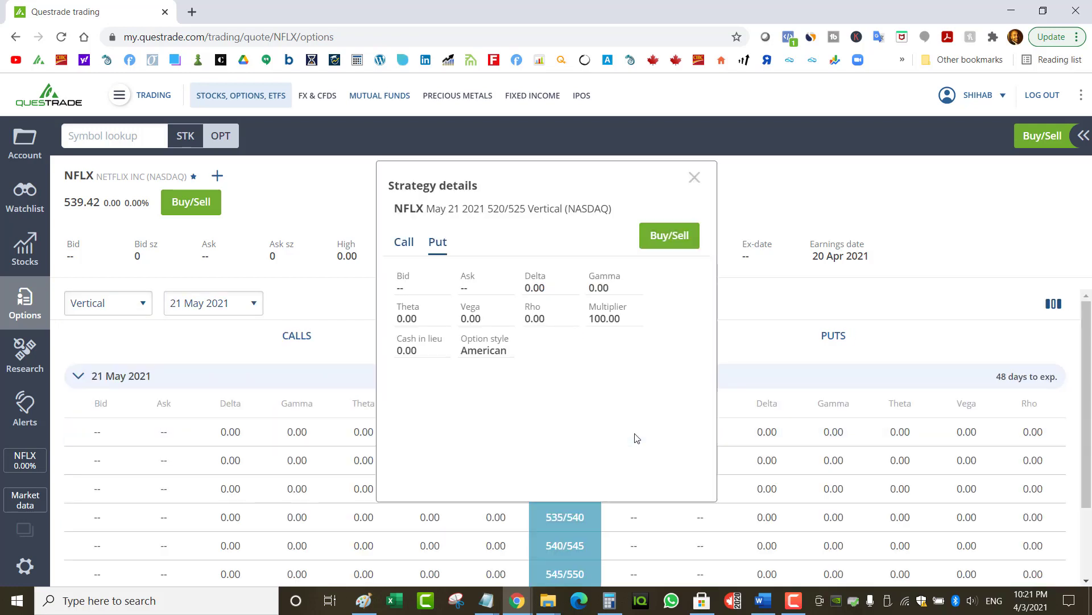
pyautogui.click(665, 235)
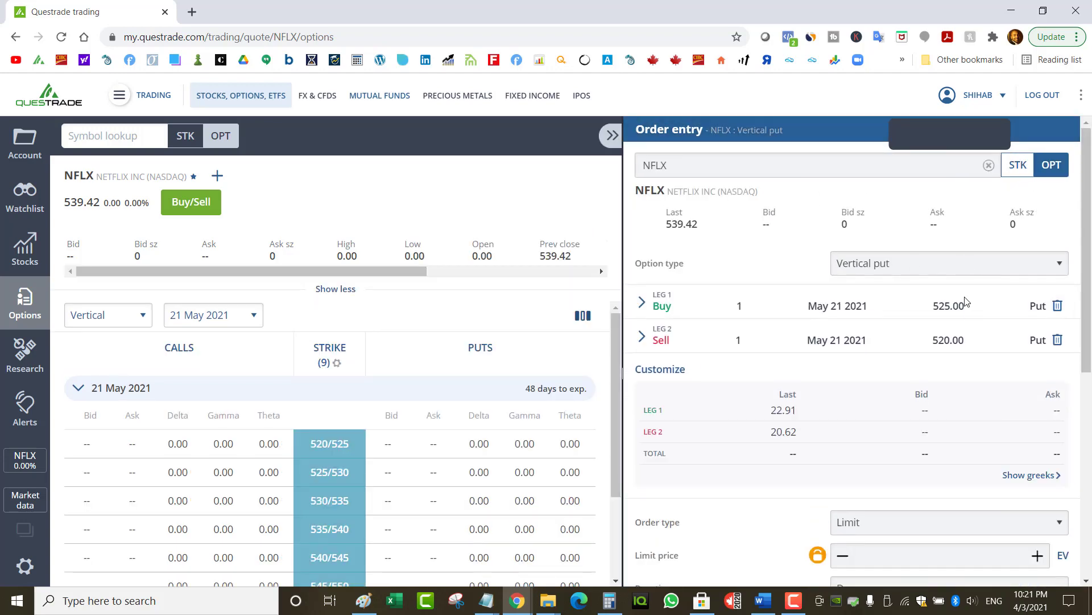
# - Set the sell leg's strike to 480.00 and the buy leg's strike to 475.00, and collapse both legs
pyautogui.click(942, 342)
pyautogui.click(930, 433)
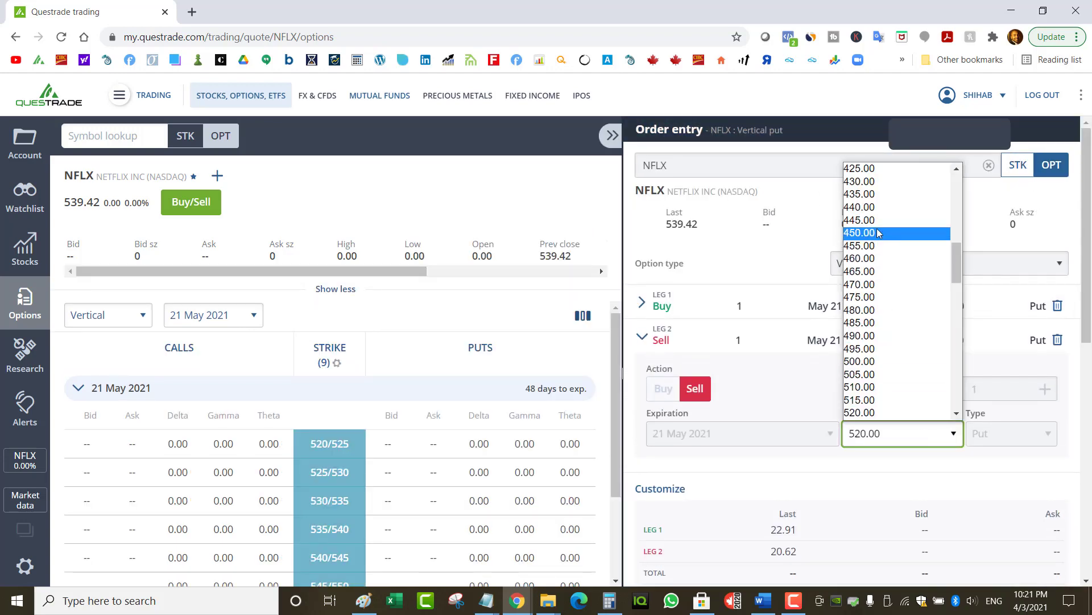
pyautogui.click(896, 309)
pyautogui.click(897, 296)
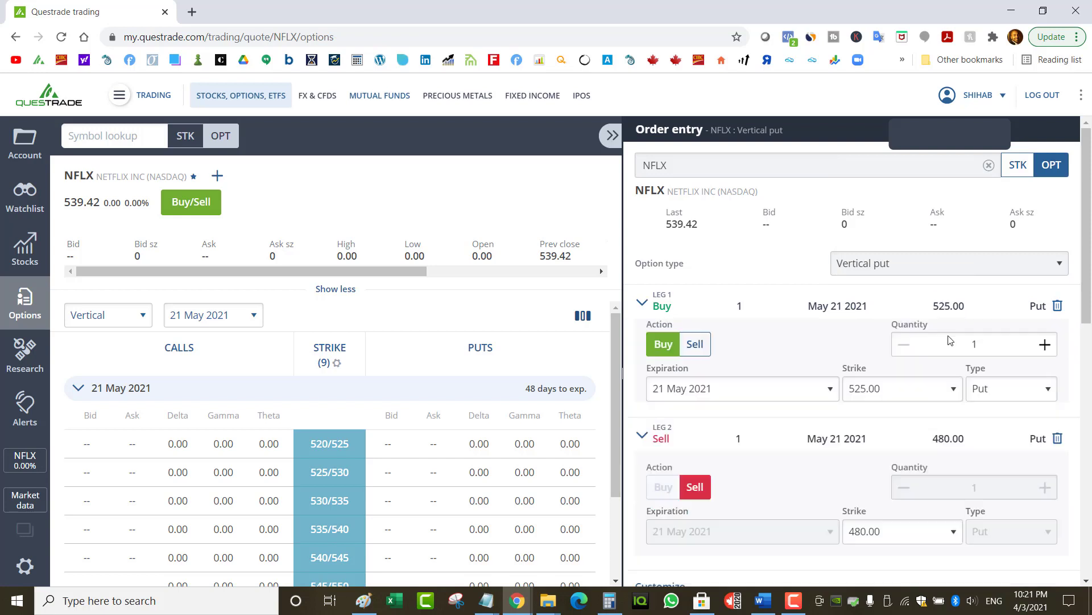
pyautogui.click(911, 399)
pyautogui.click(885, 238)
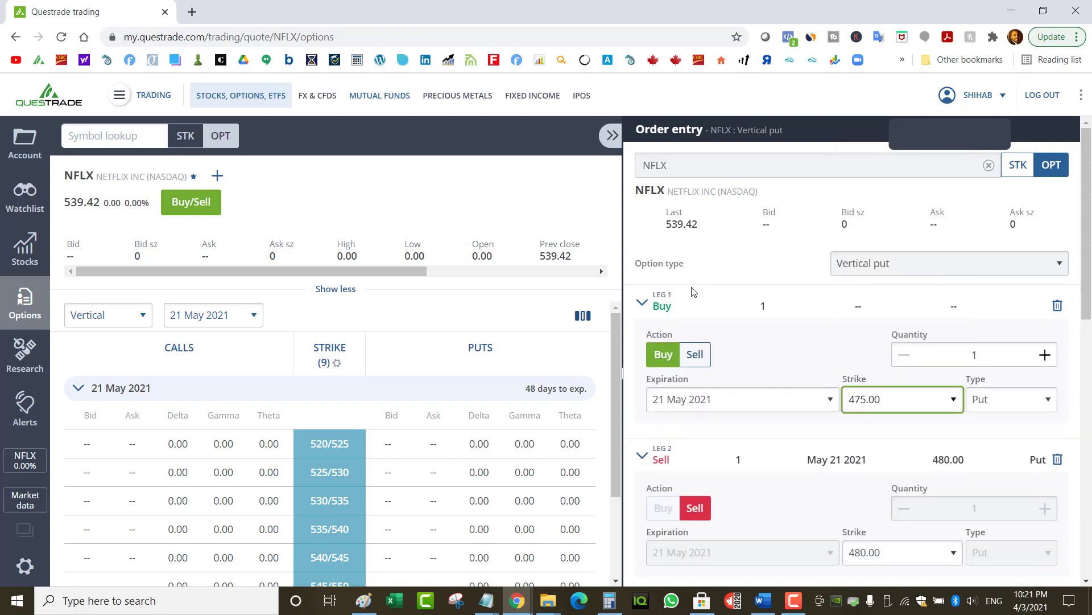
pyautogui.click(642, 307)
pyautogui.click(642, 344)
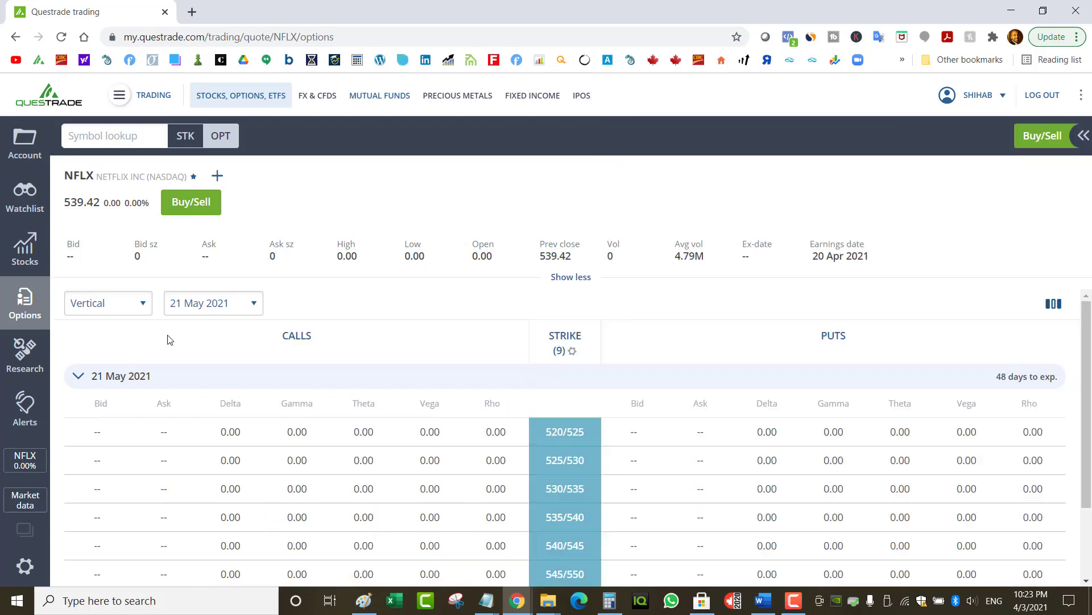
# - Examine the expirations available for the NFLX vertical spreads relative to the earnings date, keeping 21 May 2021 selected
pyautogui.click(195, 306)
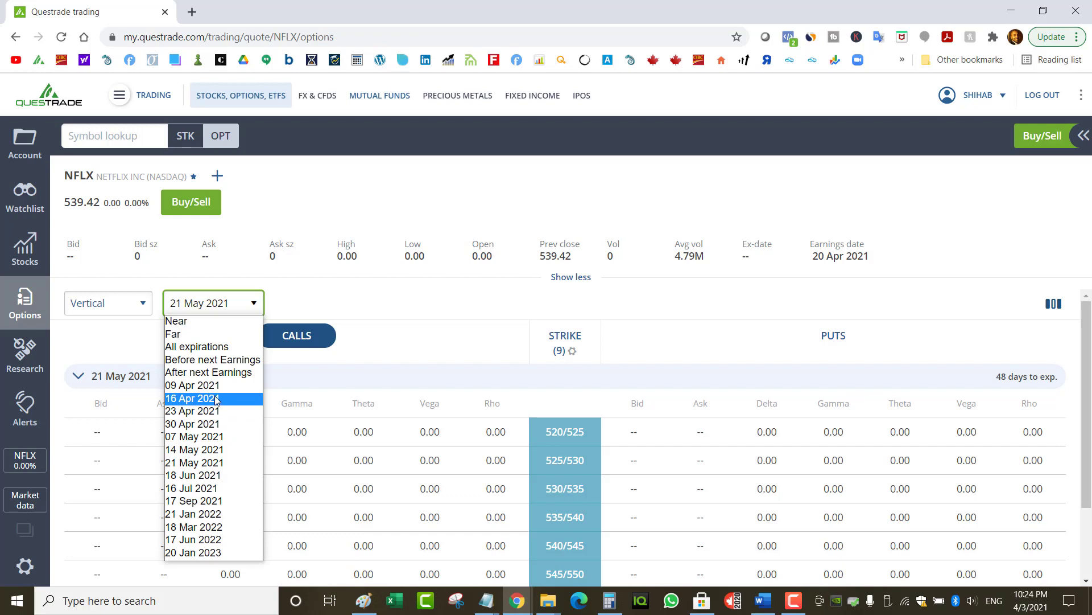
pyautogui.click(215, 462)
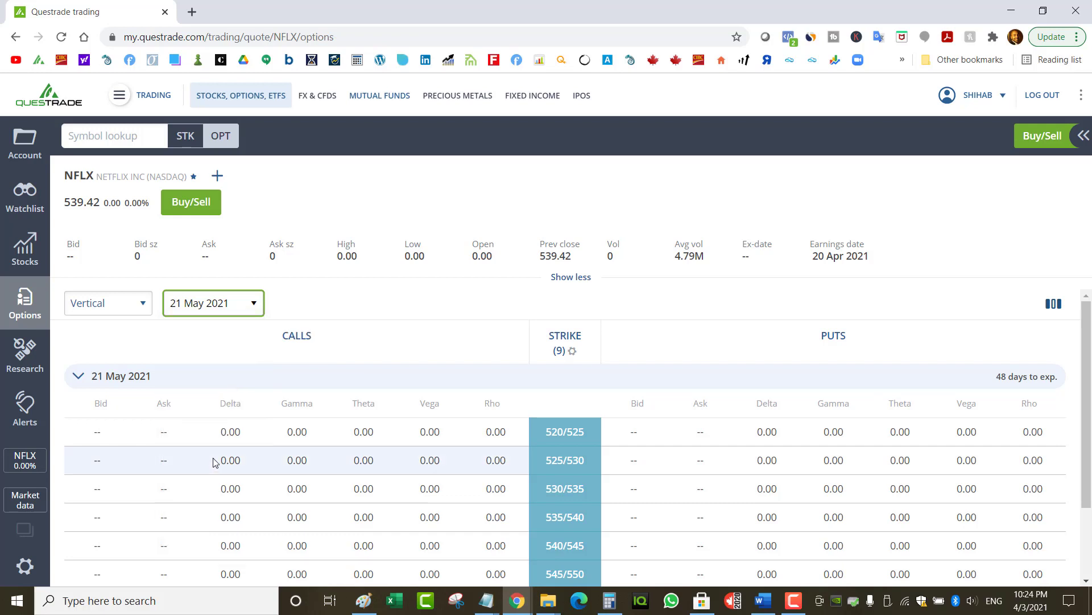
pyautogui.click(212, 313)
pyautogui.click(212, 313)
pyautogui.click(212, 313)
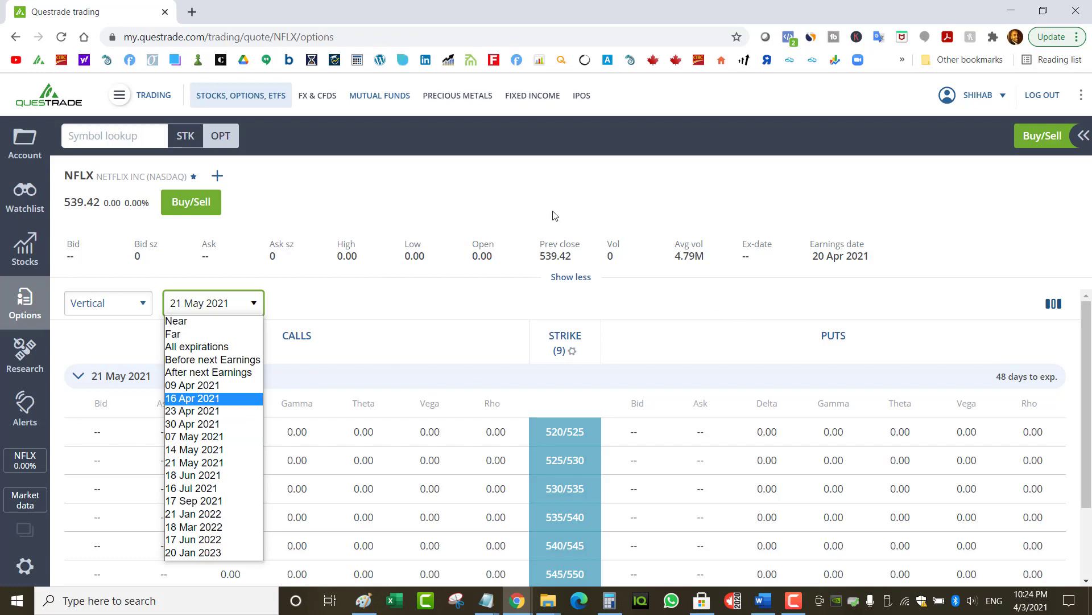
pyautogui.click(837, 261)
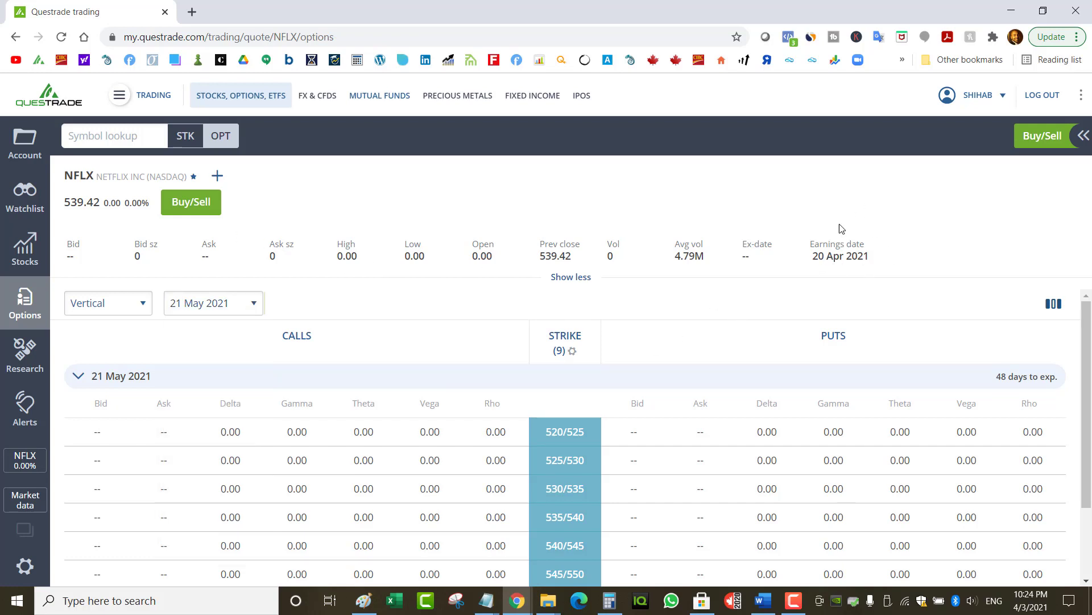
pyautogui.click(211, 305)
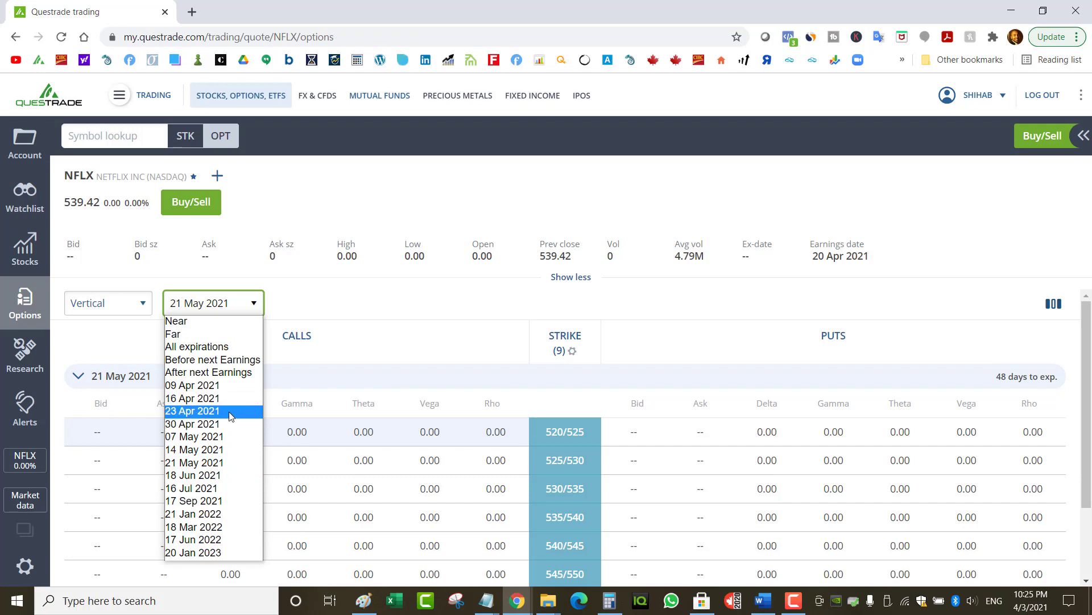
pyautogui.click(305, 353)
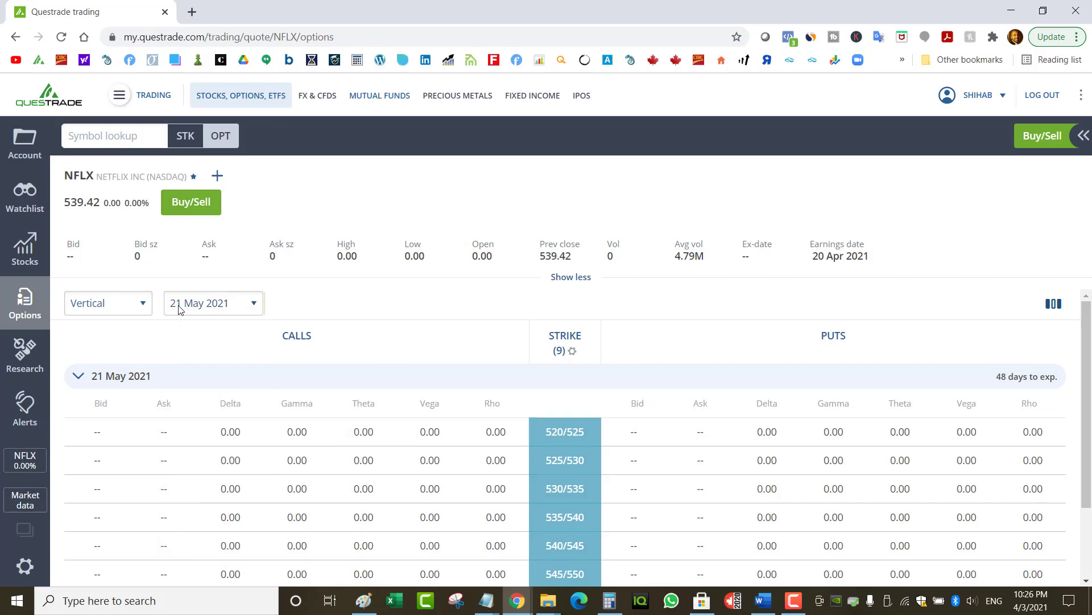
# - Return the NFLX chain to Calls Puts and set the expiration to 09 Apr 2021
pyautogui.click(144, 307)
pyautogui.click(98, 334)
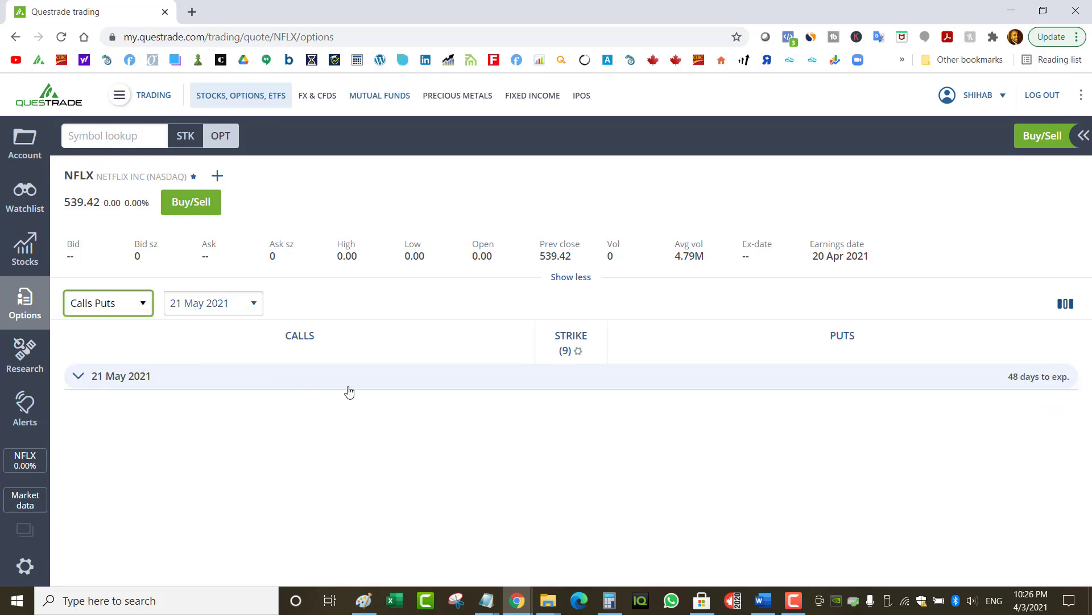
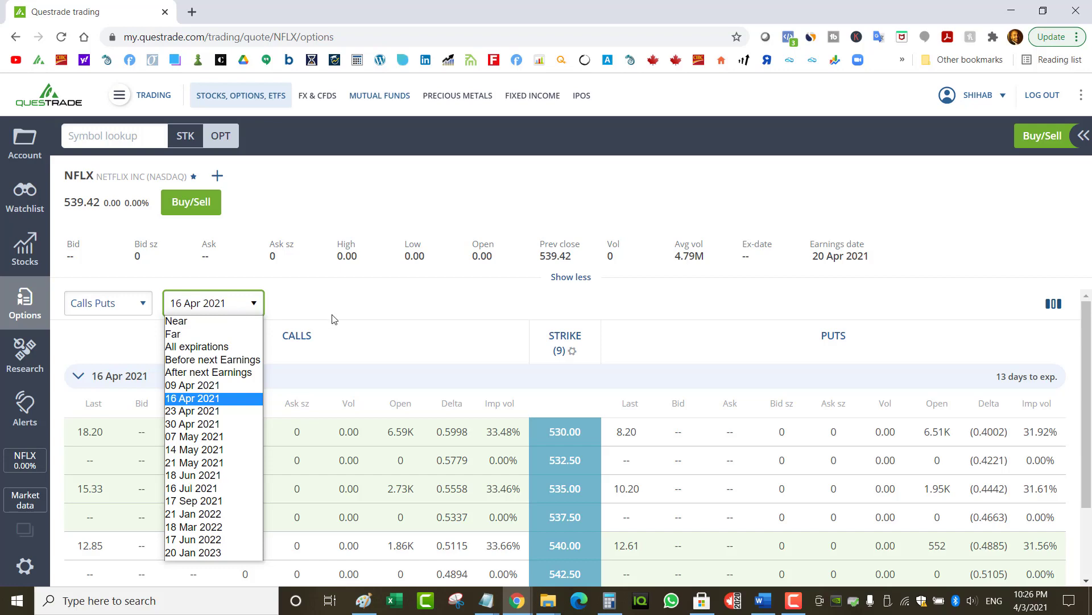
pyautogui.click(218, 386)
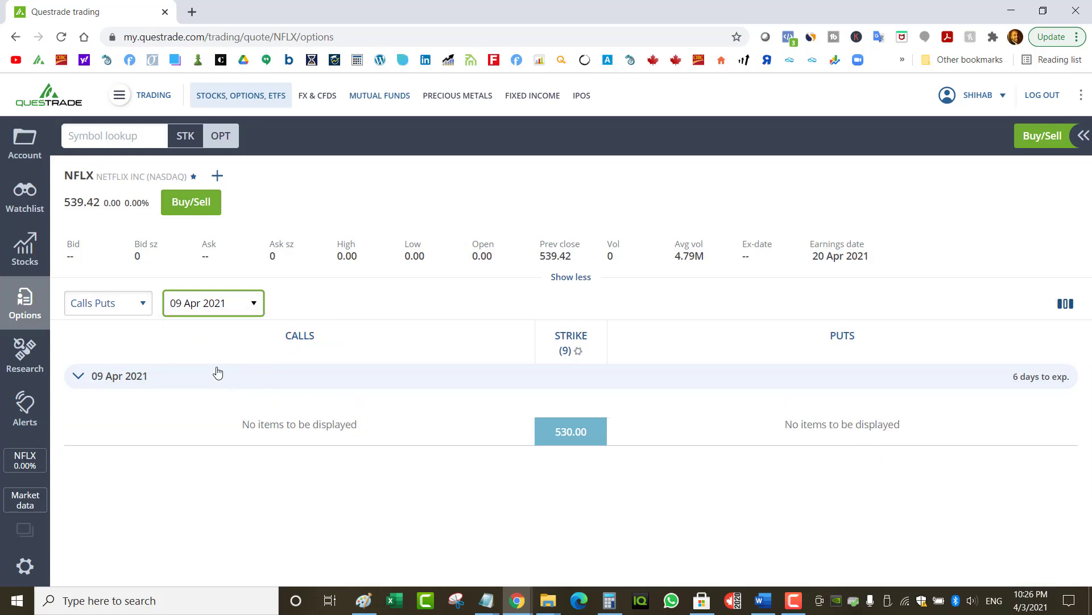
# - Compare the NFLX at-the-money puts for the 16 Apr 2021 and 23 Apr 2021 expirations
pyautogui.click(180, 302)
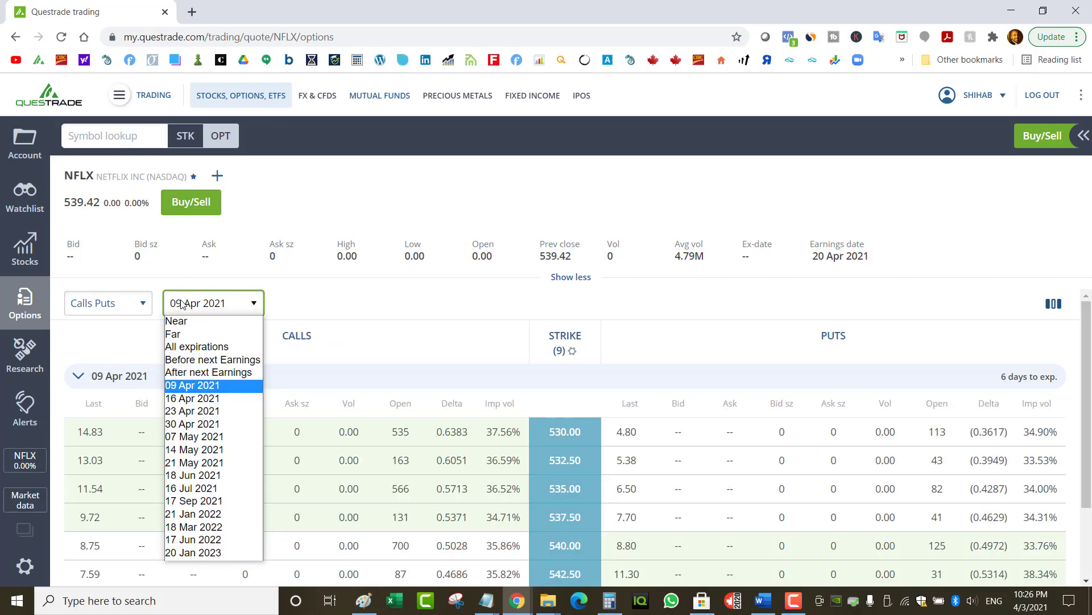
pyautogui.click(194, 398)
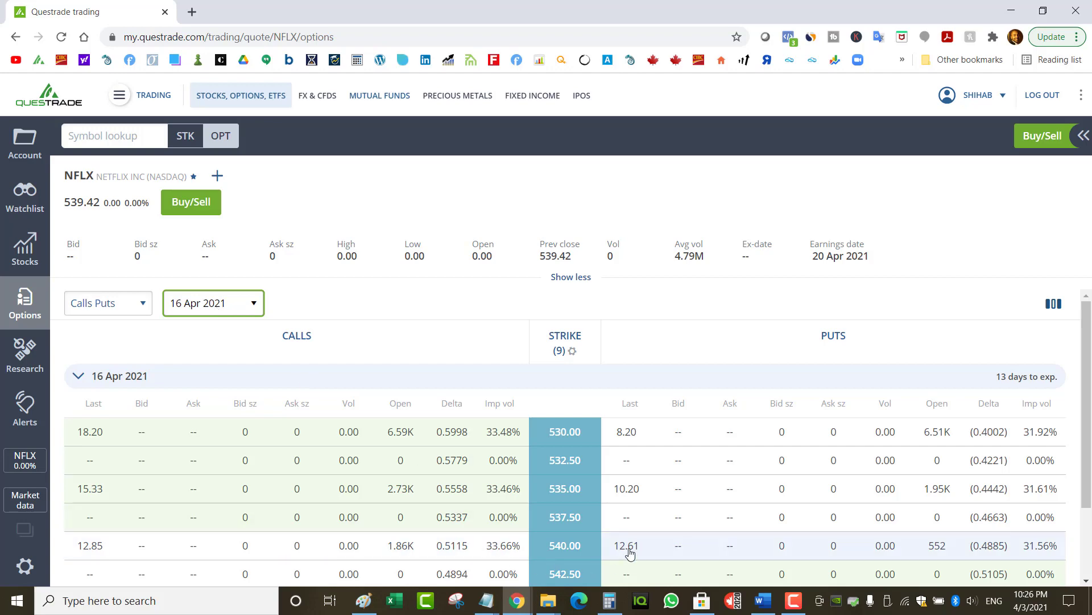
pyautogui.click(206, 307)
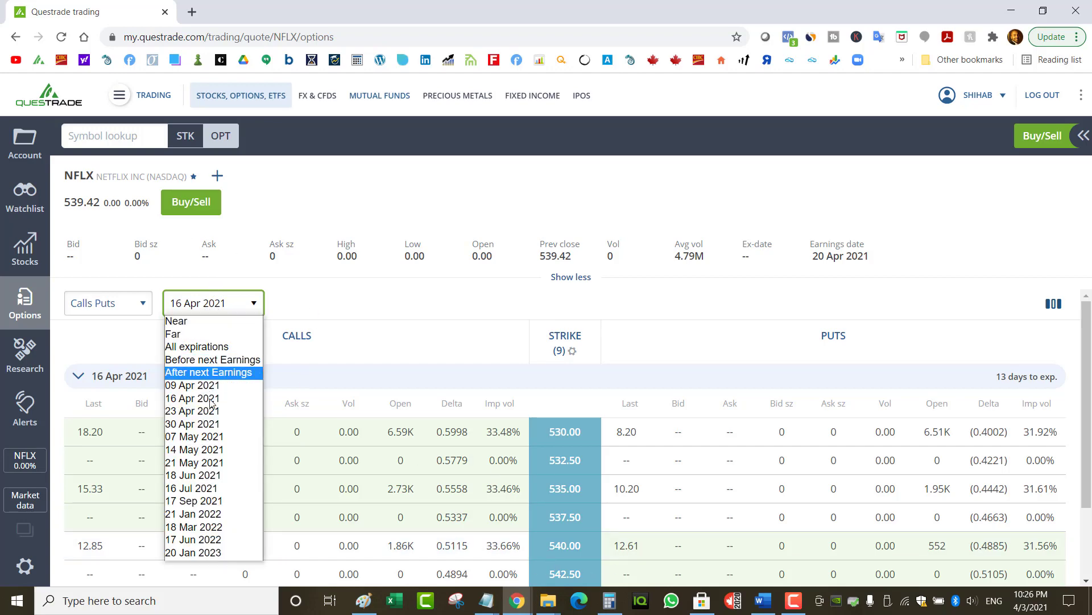
pyautogui.click(209, 416)
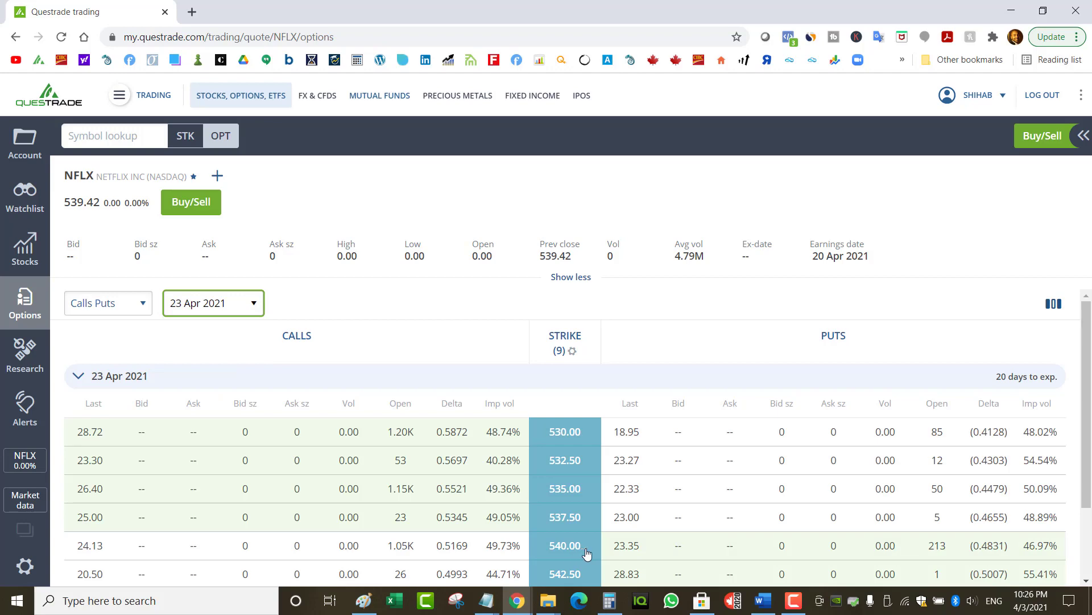
# - Switch to Calculator, divide 23 by 3, and minimize the calculator
pyautogui.click(609, 601)
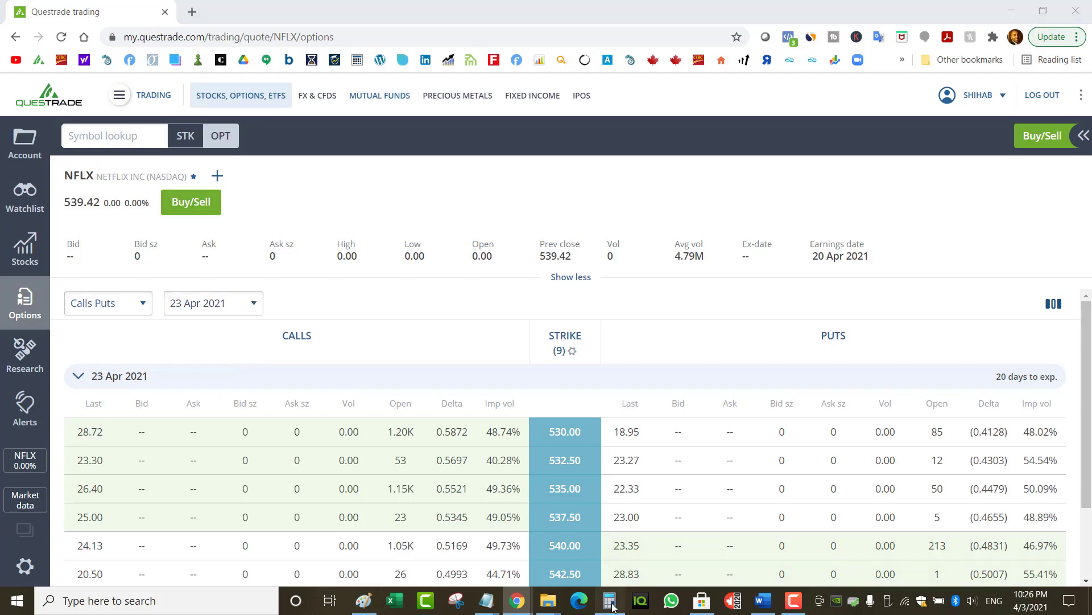
pyautogui.click(181, 230)
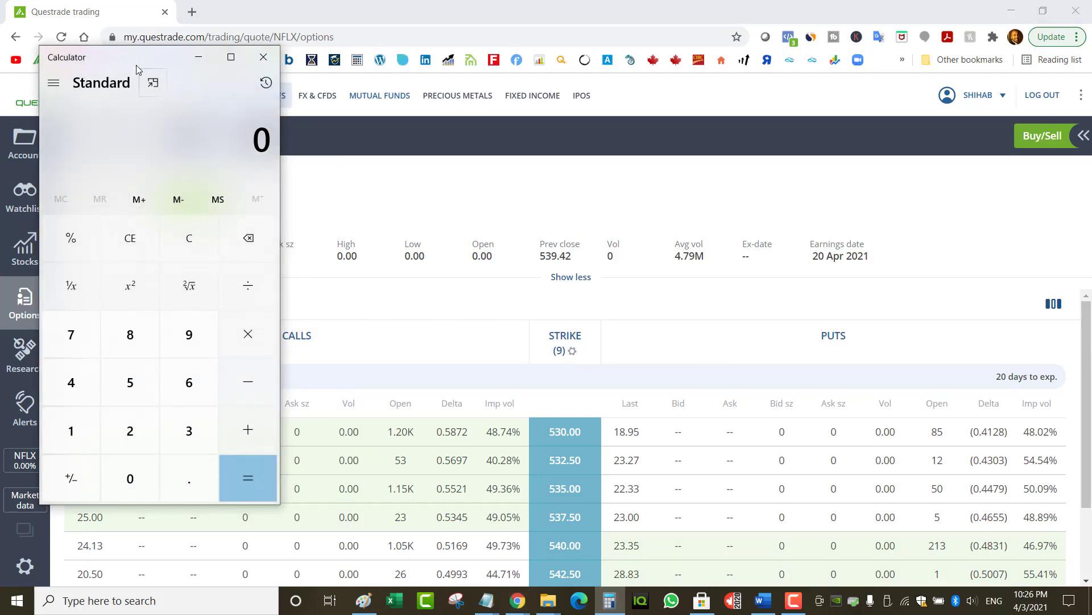
pyautogui.moveTo(136, 65); pyautogui.dragTo(376, 104)
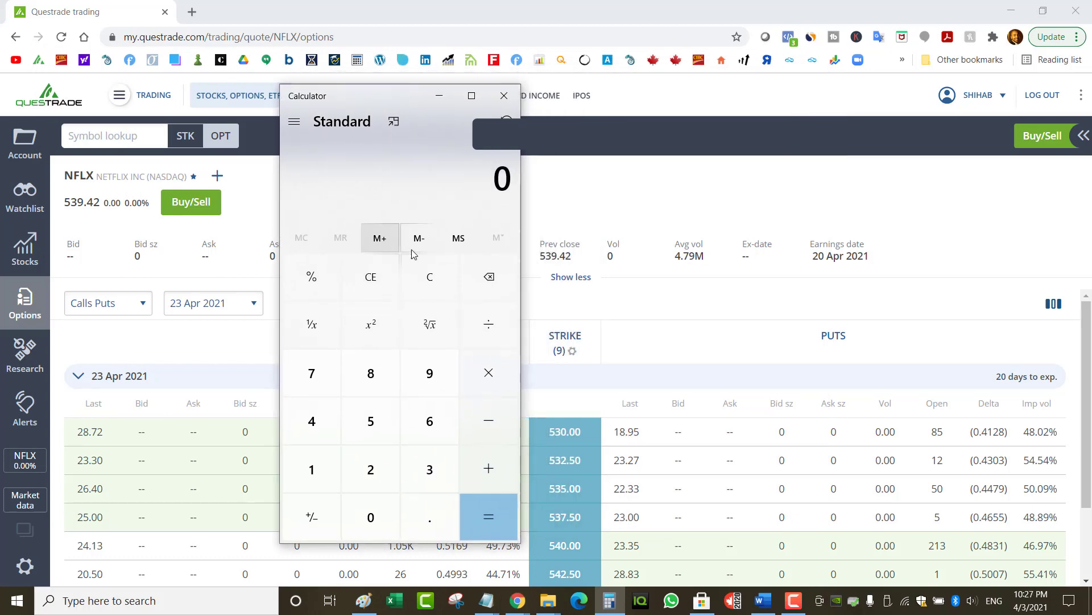
pyautogui.click(395, 486)
pyautogui.click(442, 476)
pyautogui.click(493, 357)
pyautogui.click(441, 476)
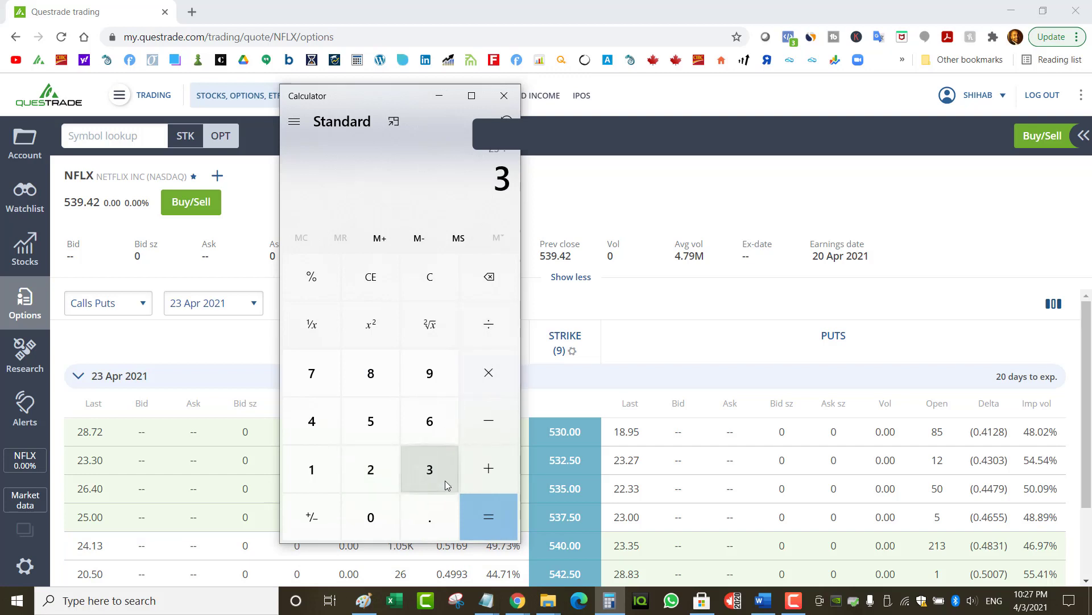
pyautogui.click(490, 515)
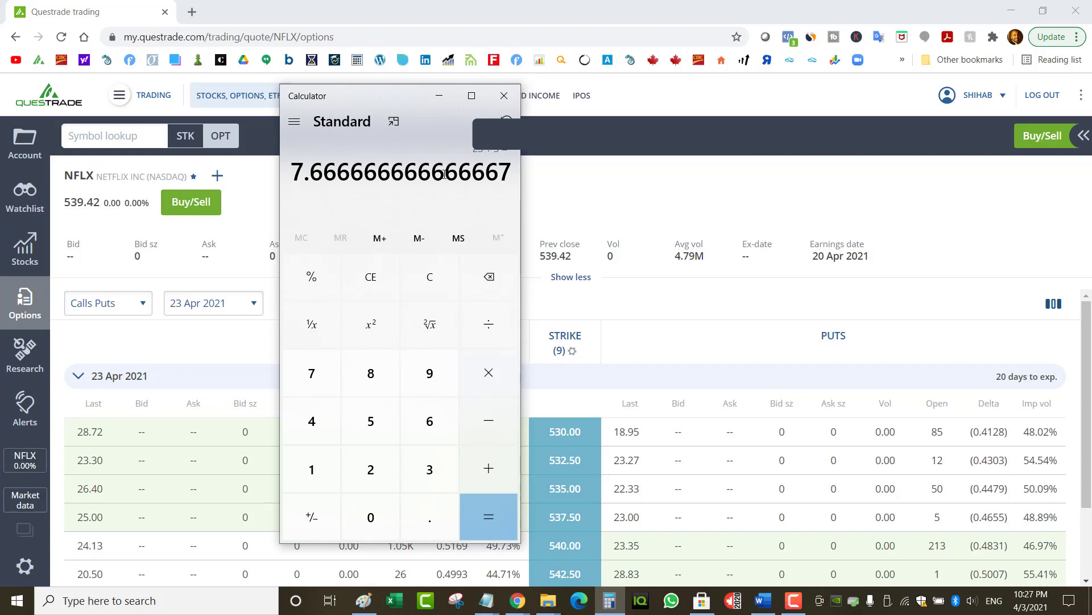
pyautogui.click(439, 96)
# - Review the NFLX chain for the 16 Apr and 09 Apr 2021 expirations, and set the expiration to 30 Apr 2021
pyautogui.click(214, 302)
pyautogui.click(194, 405)
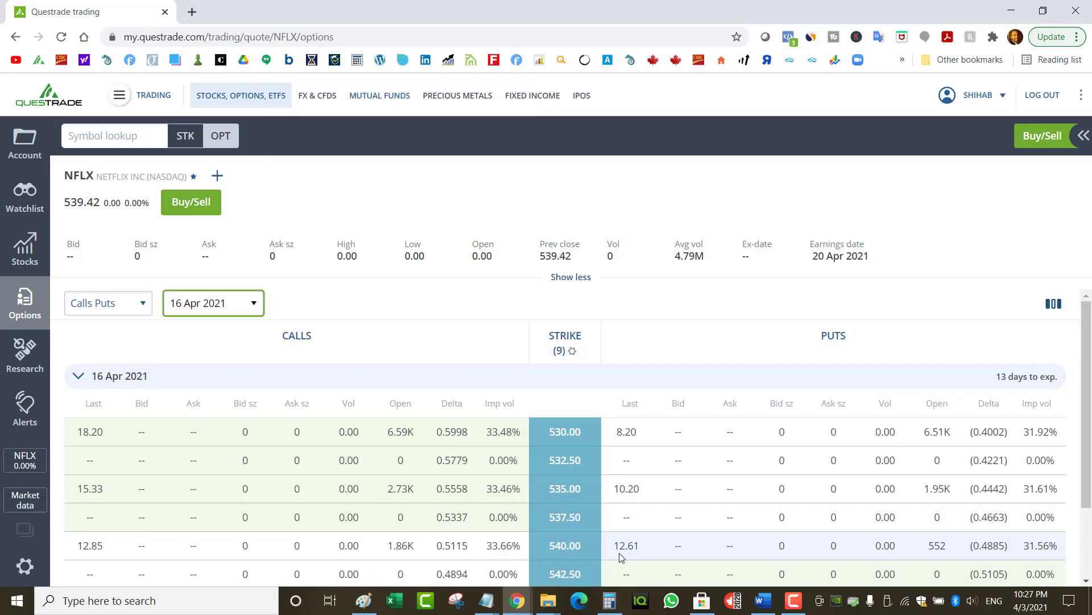
pyautogui.click(224, 310)
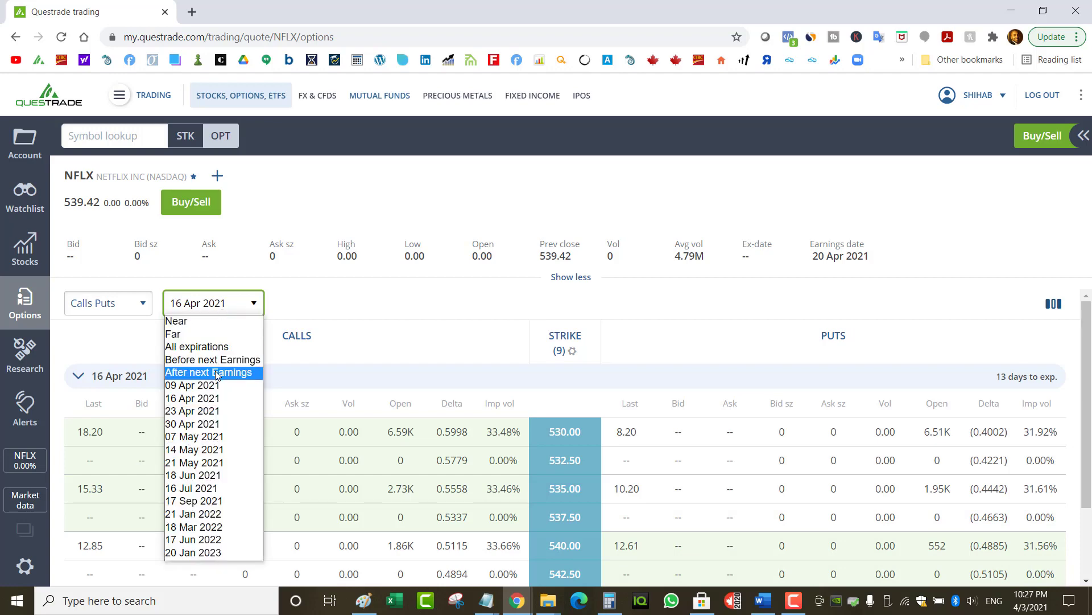
pyautogui.click(218, 381)
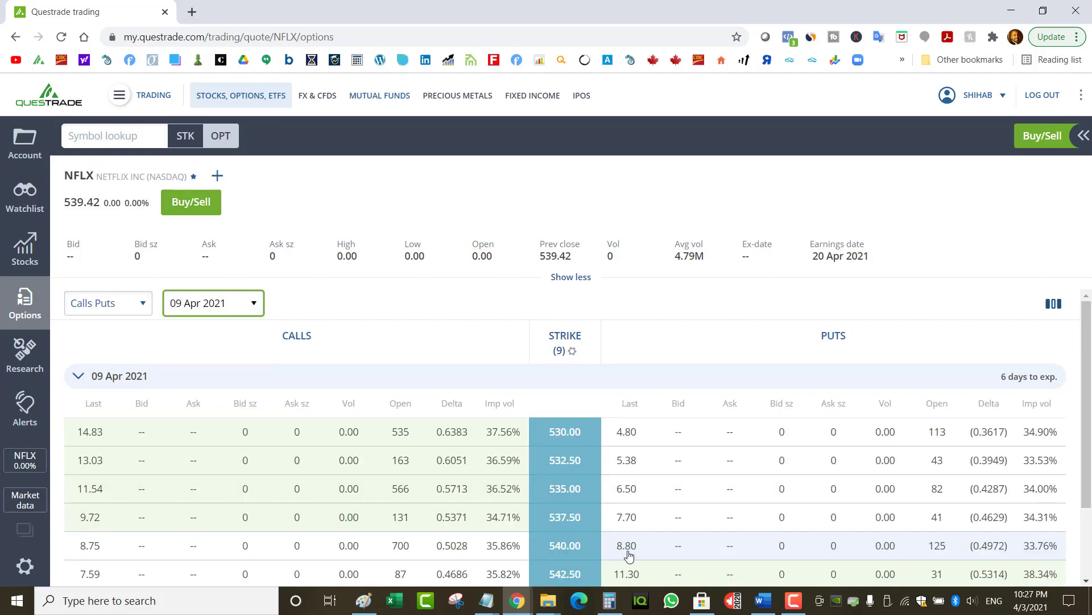
pyautogui.click(214, 303)
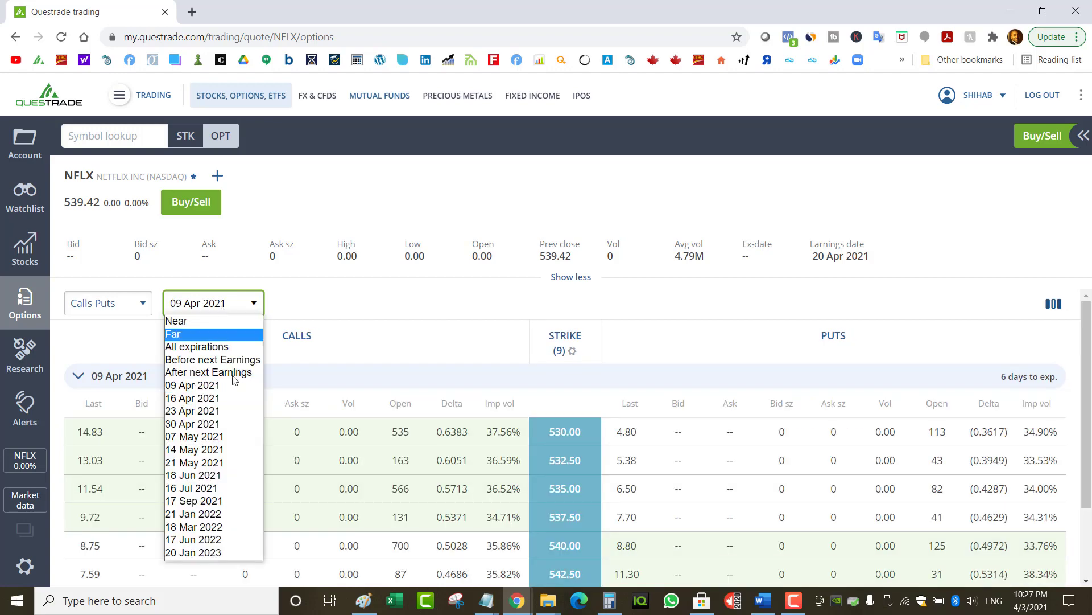
pyautogui.click(224, 425)
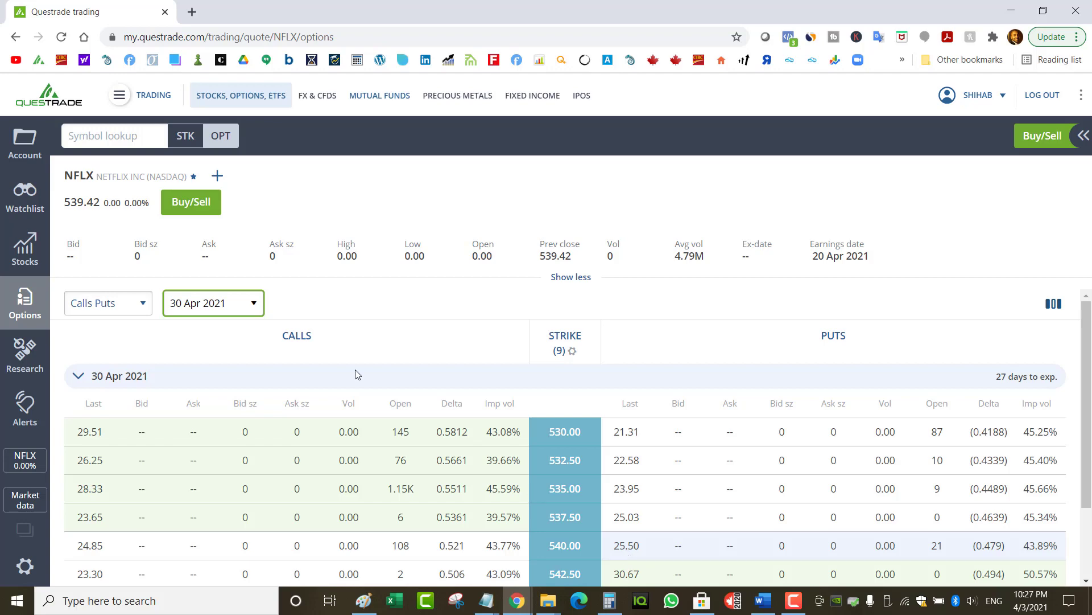
# - Compare the 23 Apr 2021 puts with the 30 Apr 2021 puts, leaving 30 Apr 2021 selected
pyautogui.click(222, 302)
pyautogui.click(218, 411)
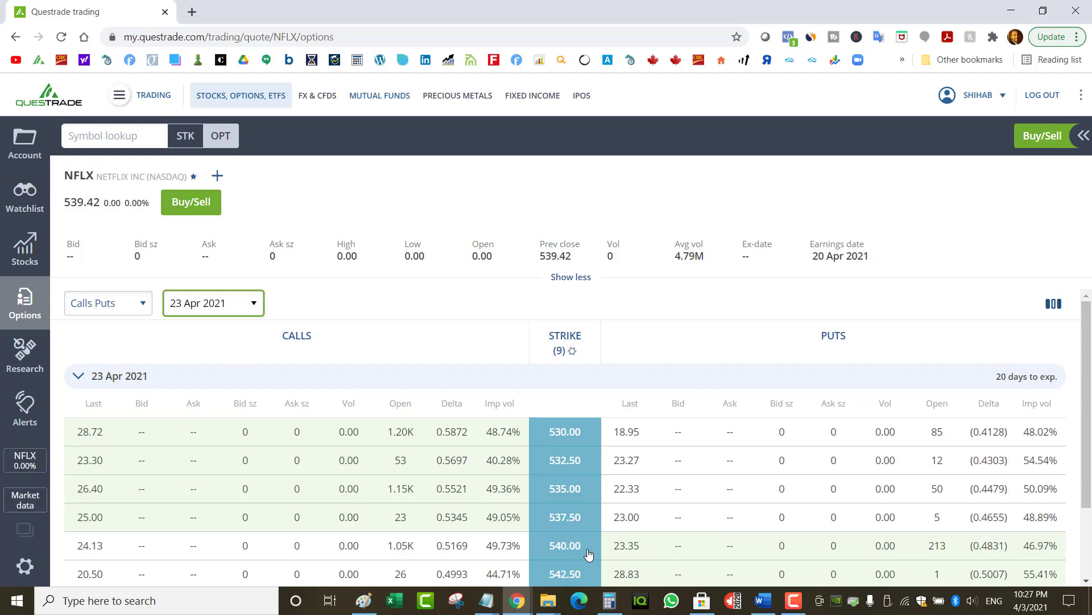
pyautogui.click(184, 300)
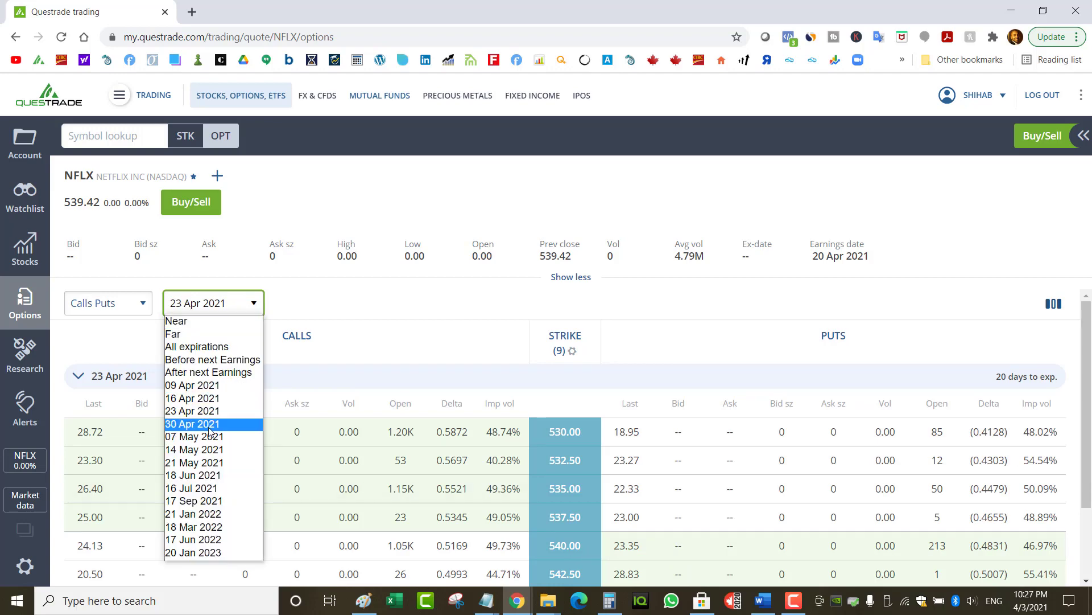
pyautogui.click(212, 426)
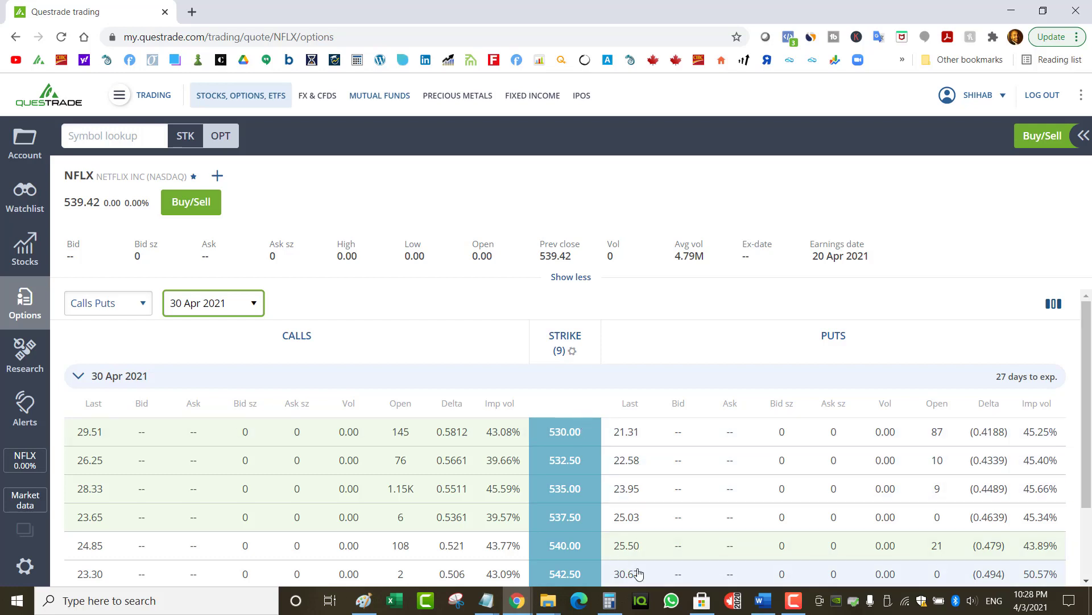
# - Check the NFLX expiration dates against April and May 2021 in the system calendar
pyautogui.click(197, 308)
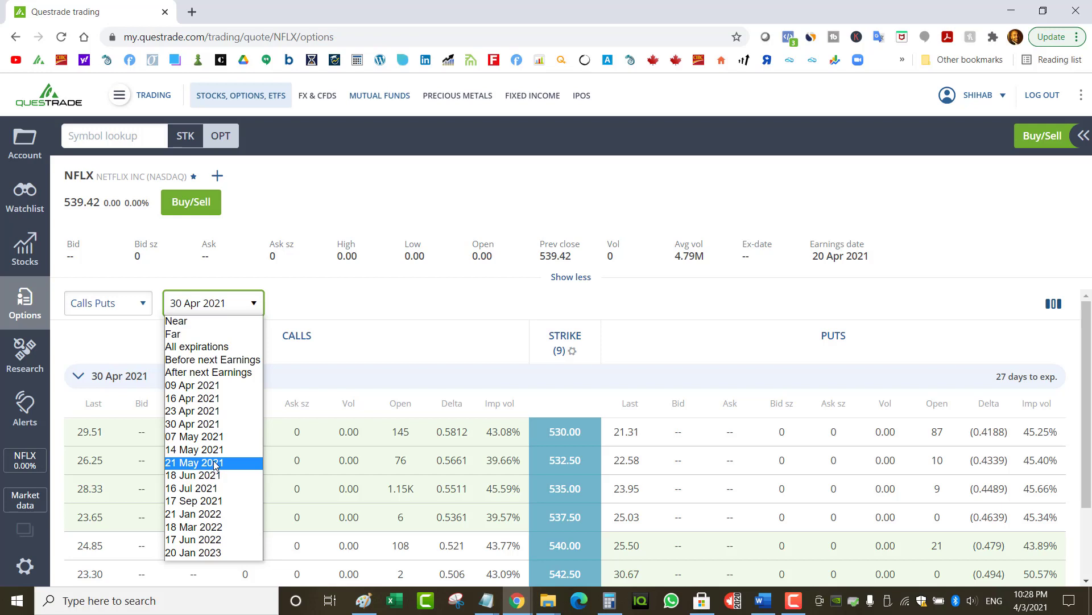
pyautogui.click(1035, 600)
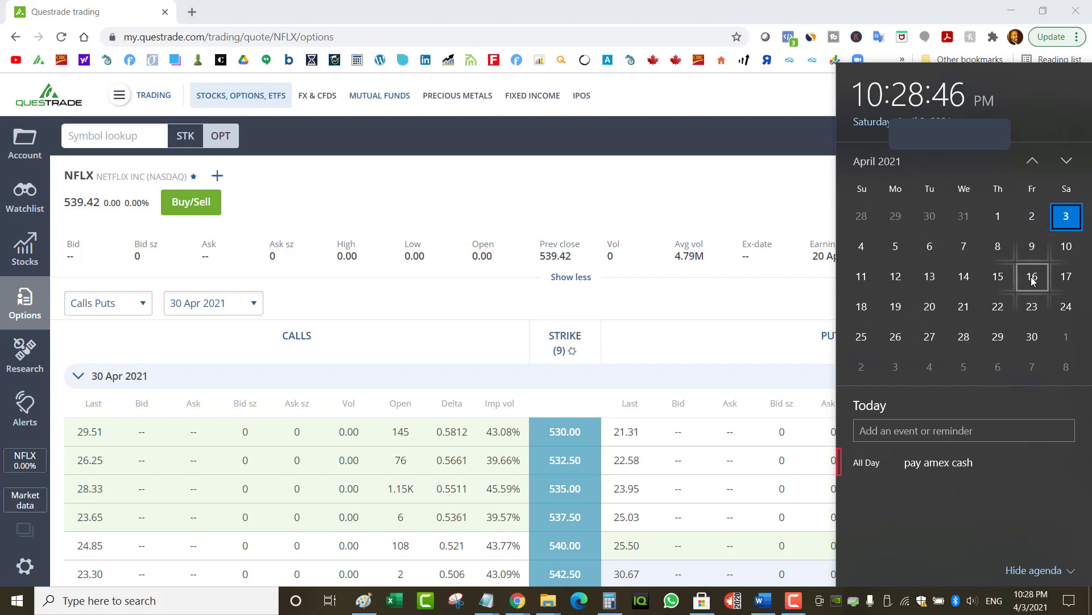
pyautogui.scroll(-1, 1054, 215)
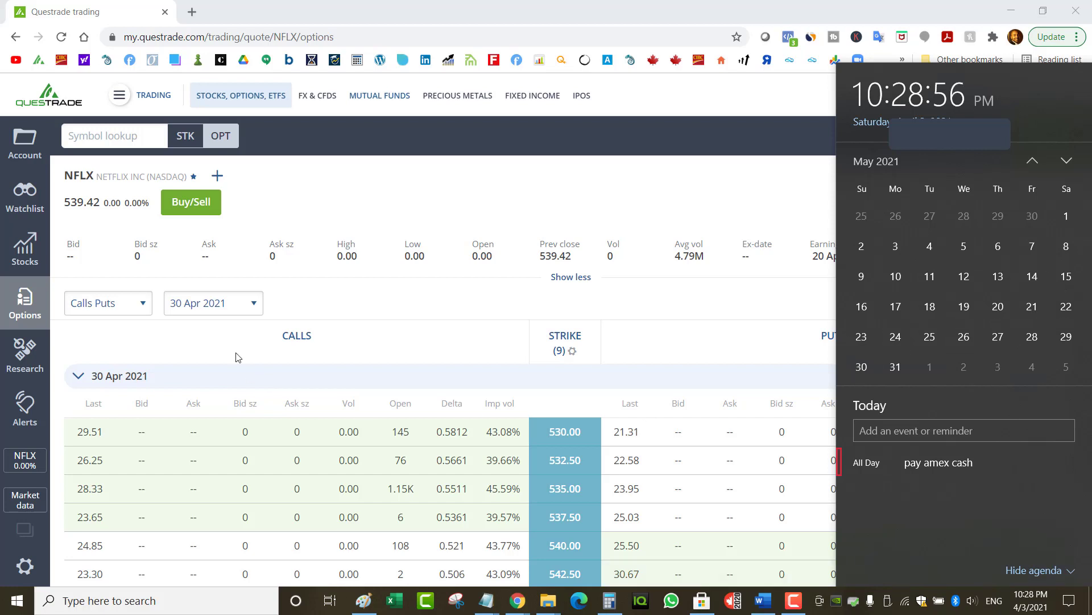
pyautogui.click(219, 310)
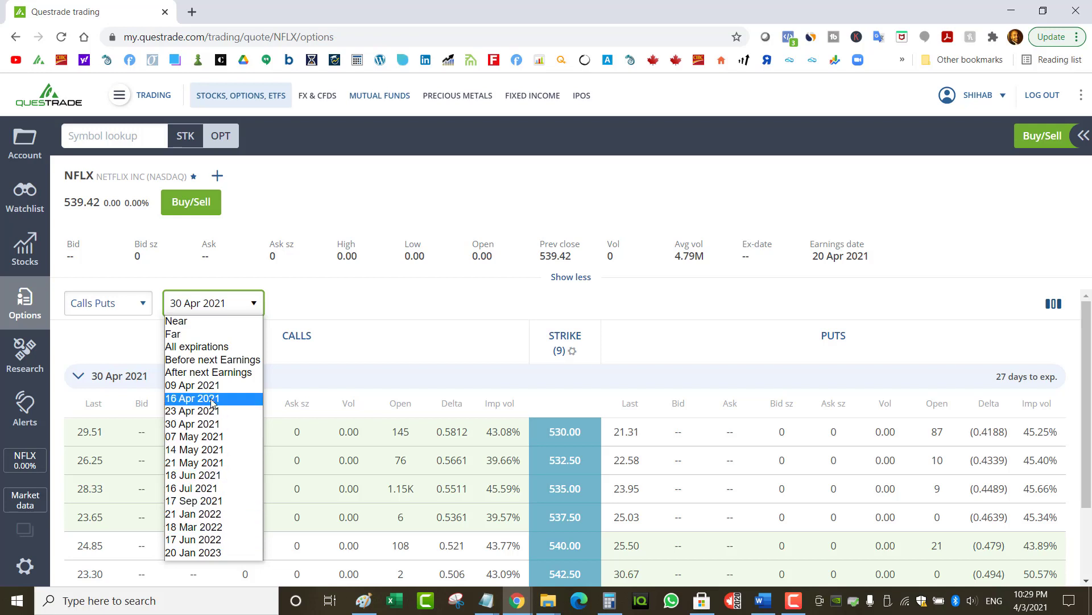
# - Reopen the NFLX option chain from the recently quoted symbols and set the expiration to 23 Apr 2021
pyautogui.click(114, 135)
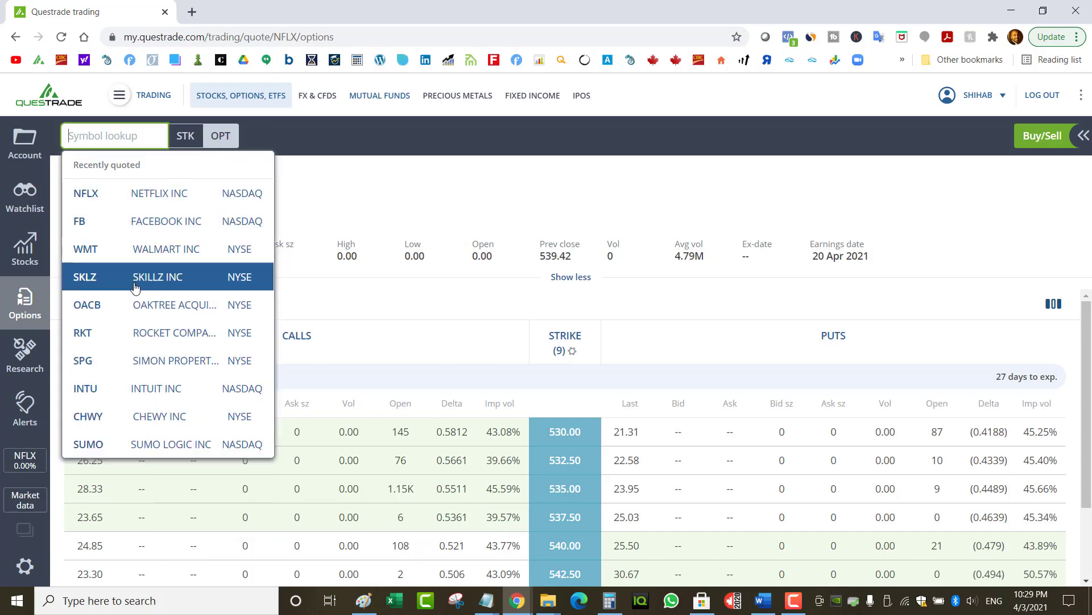
pyautogui.click(114, 232)
pyautogui.click(188, 303)
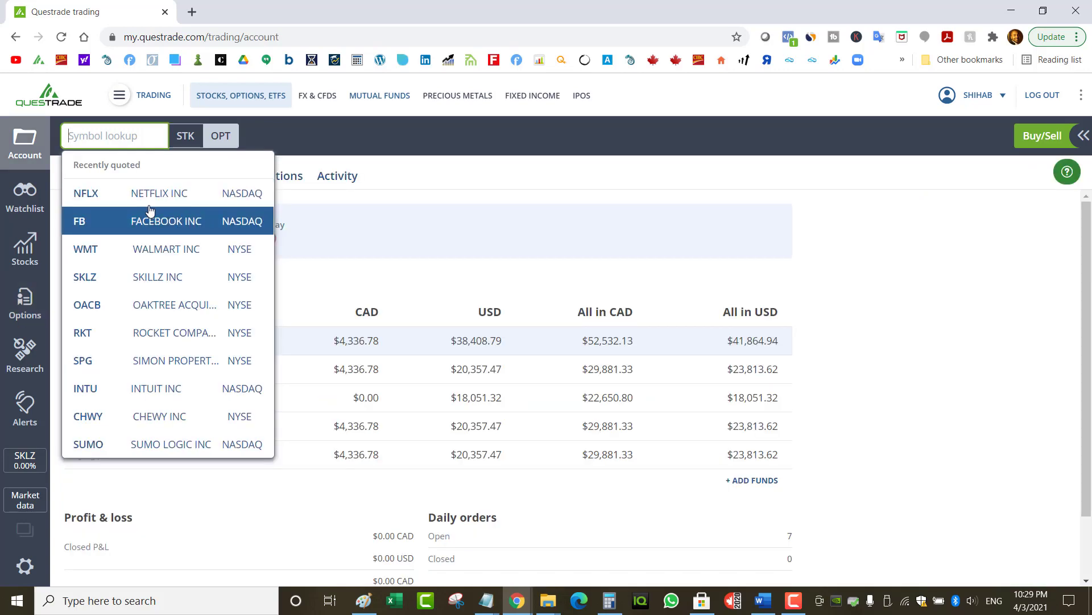
pyautogui.click(142, 185)
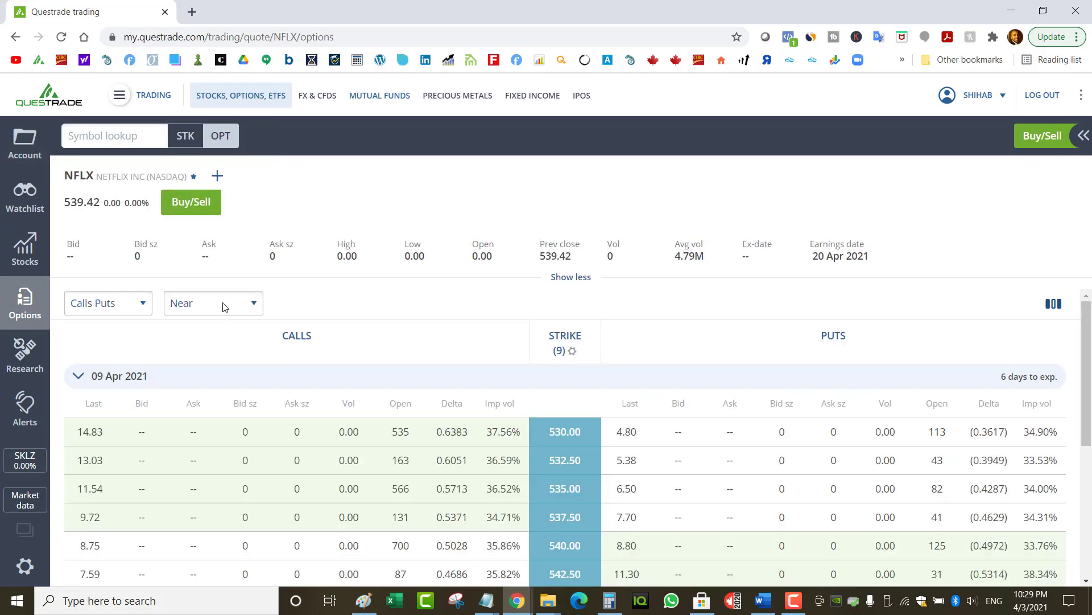
pyautogui.click(223, 307)
pyautogui.click(233, 421)
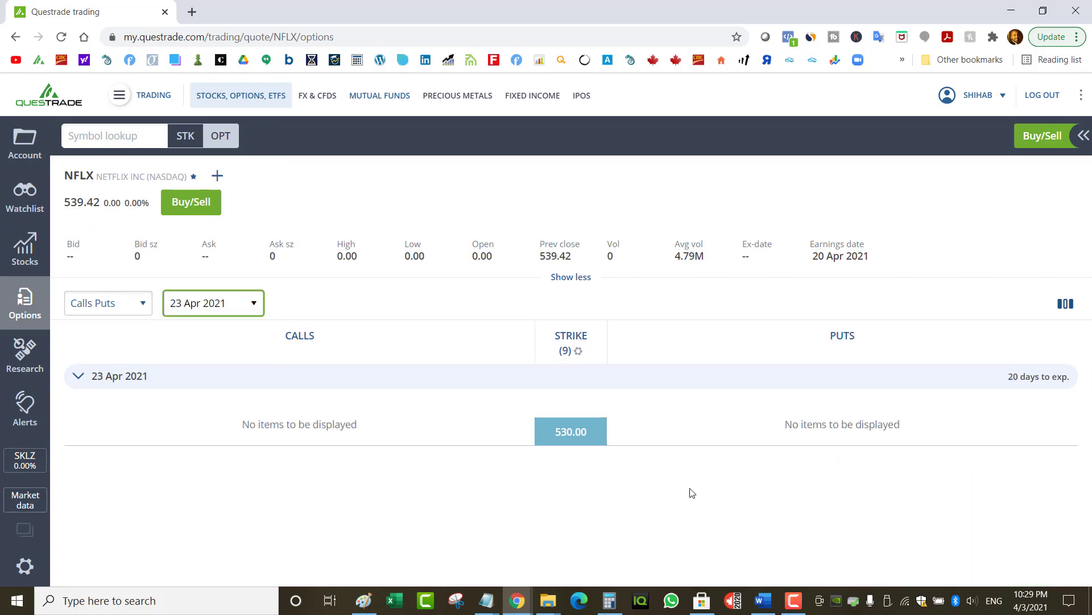
# - Show only the puts side of the NFLX chain and set the strike range to all
pyautogui.click(837, 336)
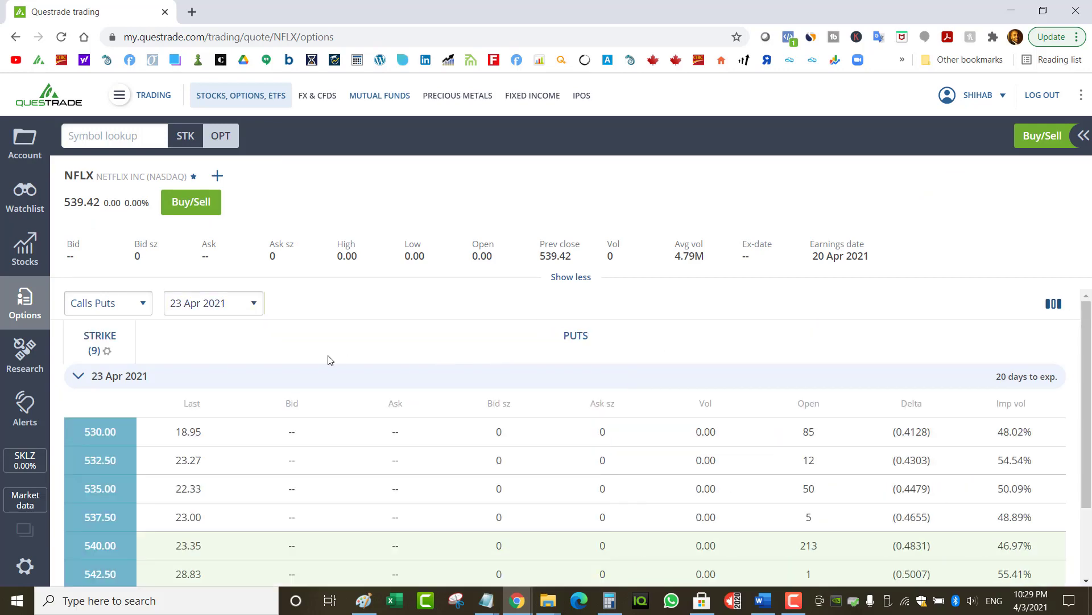
pyautogui.click(89, 354)
pyautogui.click(118, 441)
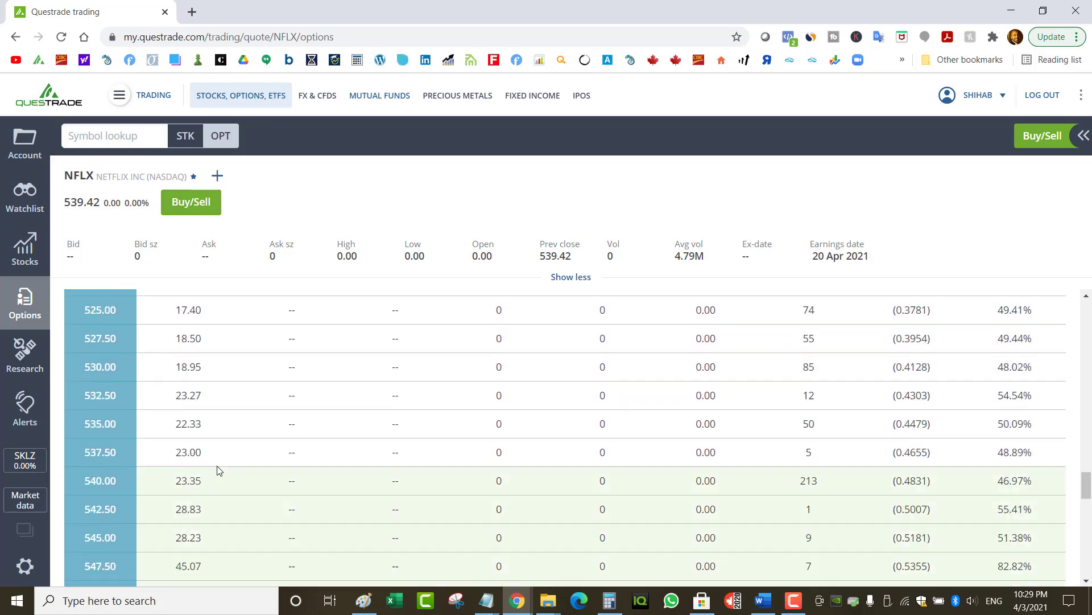
# - Restore the calls beside the puts in the 23 Apr 2021 NFLX chain
pyautogui.scroll(20, 207, 462)
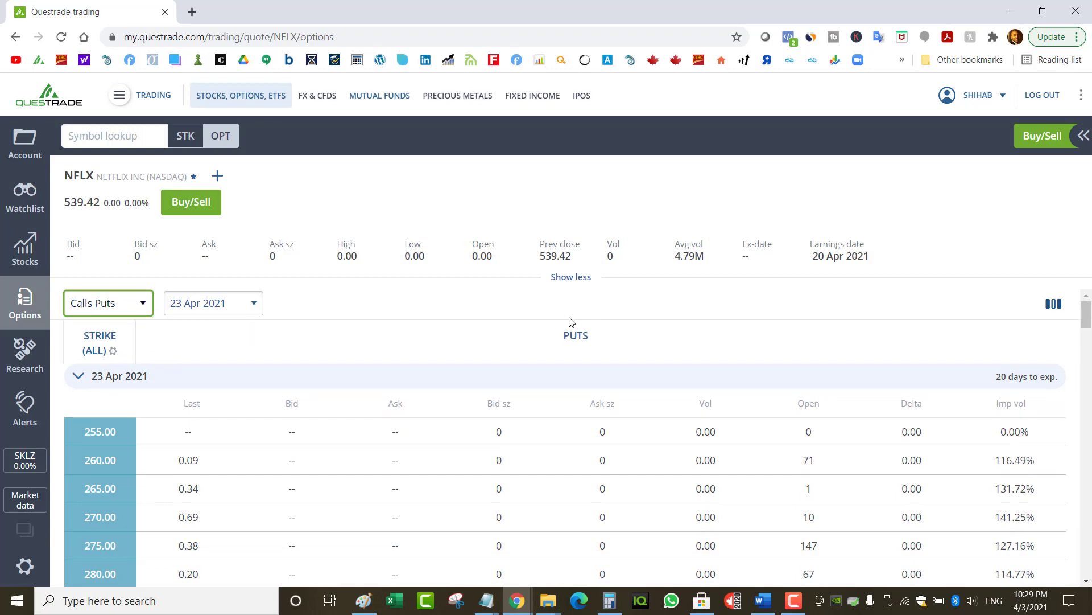
pyautogui.scroll(-20, 570, 390)
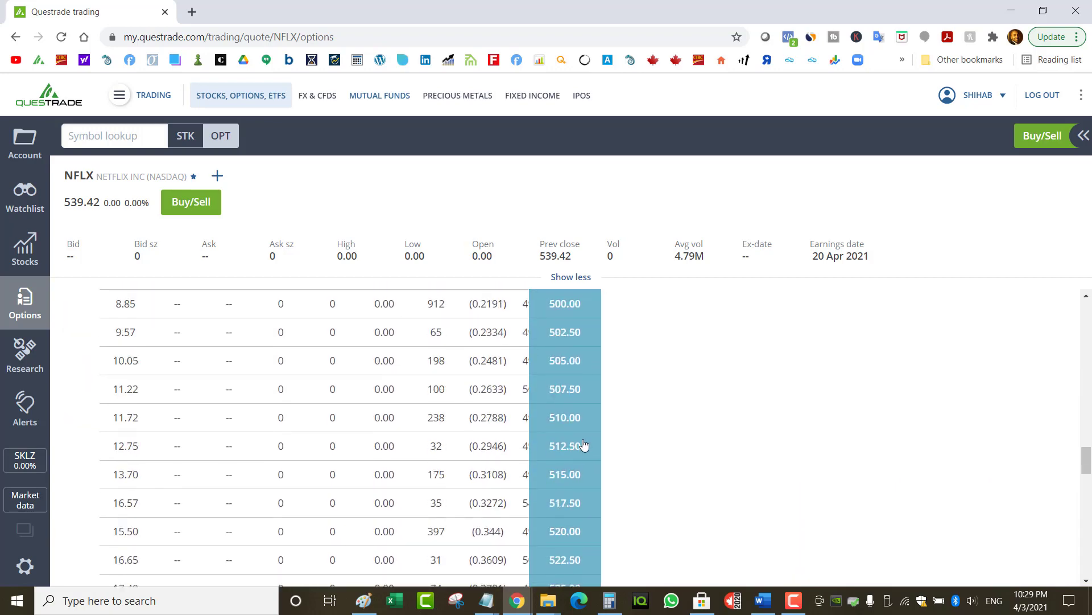
pyautogui.scroll(-10, 584, 444)
pyautogui.scroll(10, 585, 444)
pyautogui.scroll(20, 539, 386)
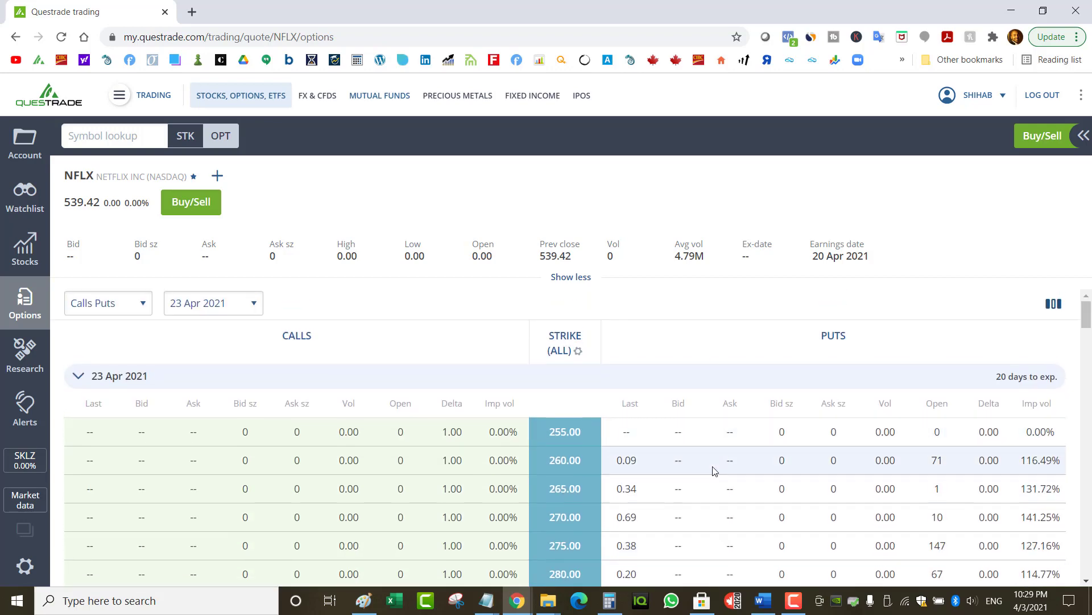
# - Examine how the 23 Apr 2021 NFLX put prices and deltas vary across strikes, up to those around 540.00
pyautogui.scroll(-5, 696, 398)
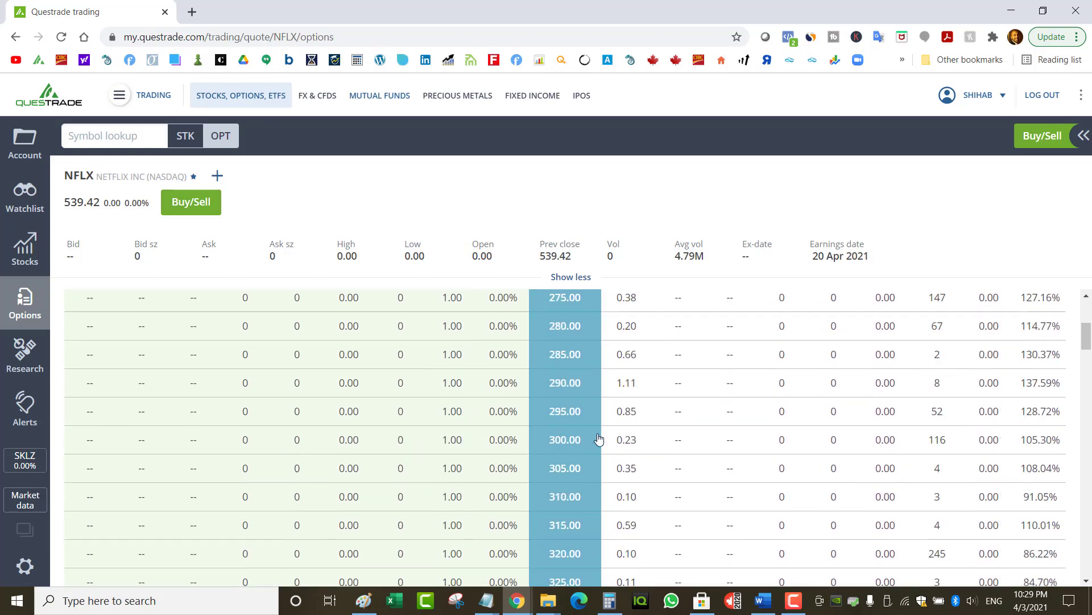
pyautogui.scroll(5, 598, 440)
pyautogui.scroll(-20, 609, 435)
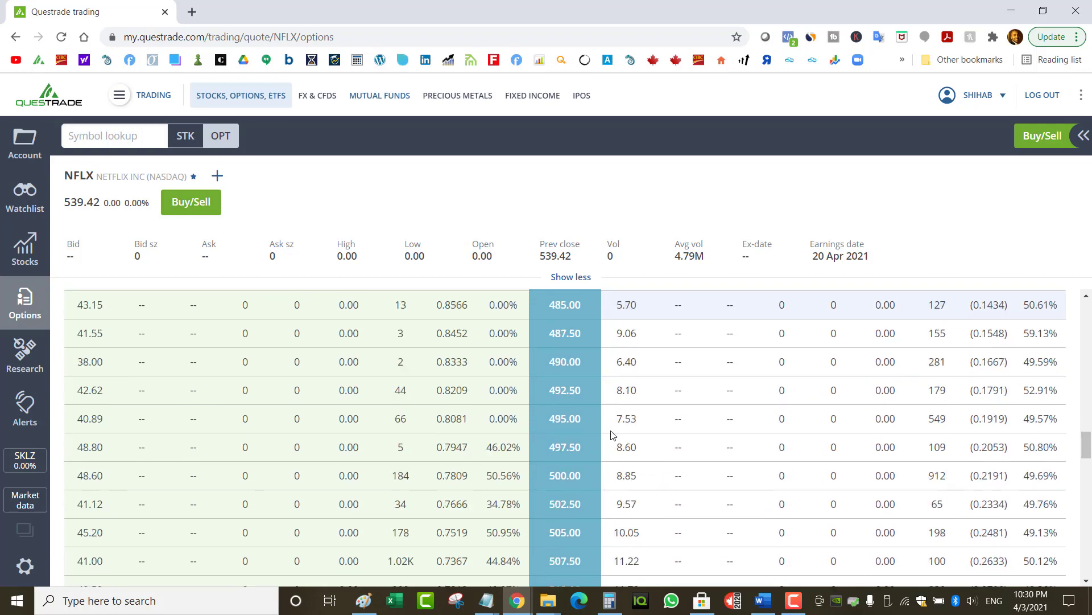
pyautogui.scroll(-5, 614, 435)
pyautogui.scroll(-5, 616, 432)
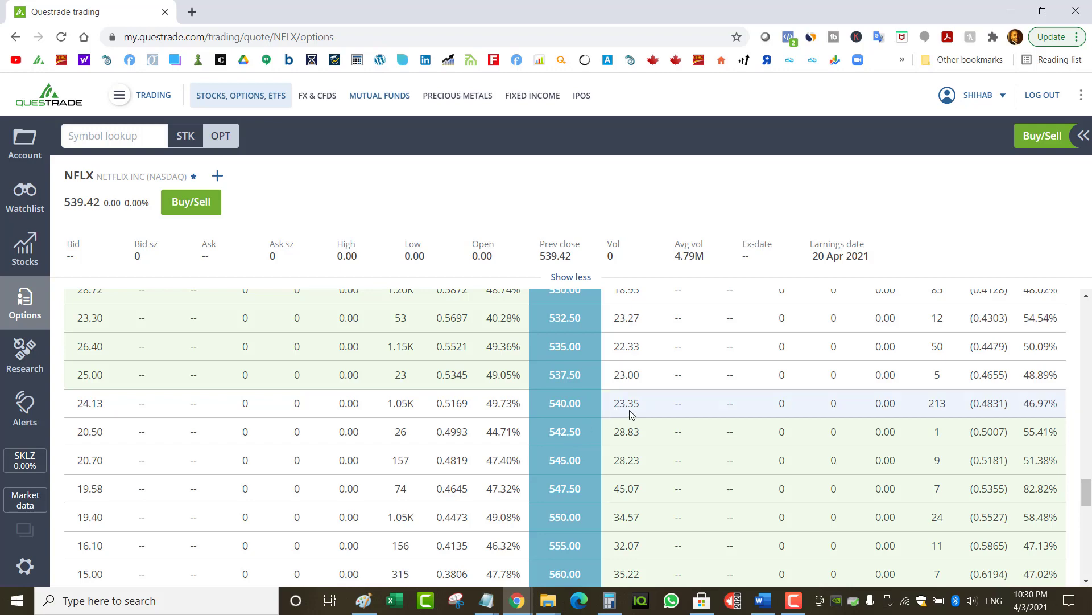
pyautogui.scroll(20, 630, 415)
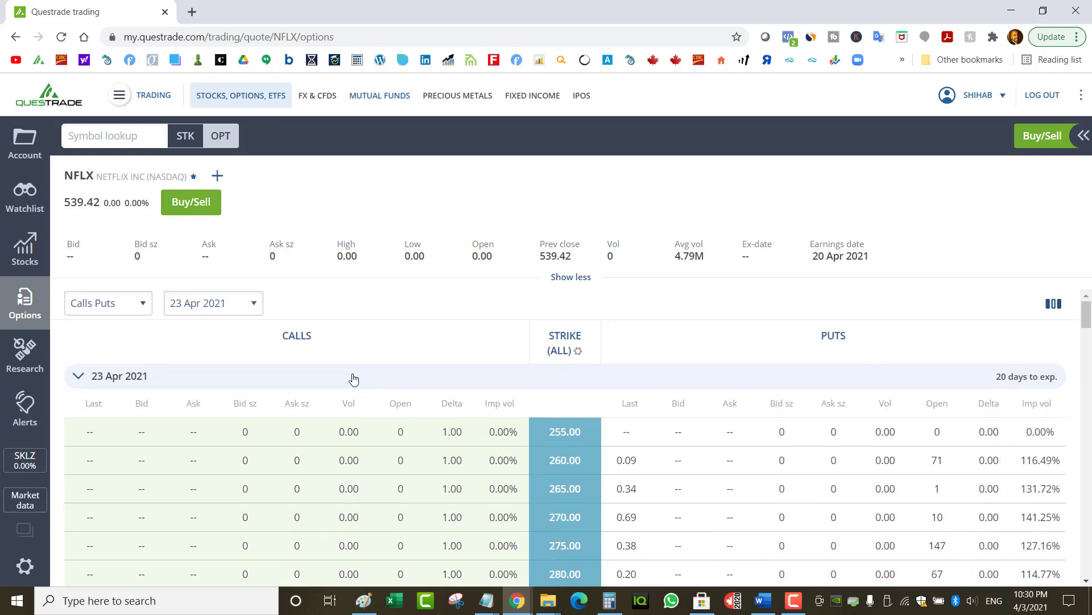
# - View the 21 May 2021 expiration of the NFLX chain and return to 23 Apr 2021
pyautogui.click(218, 308)
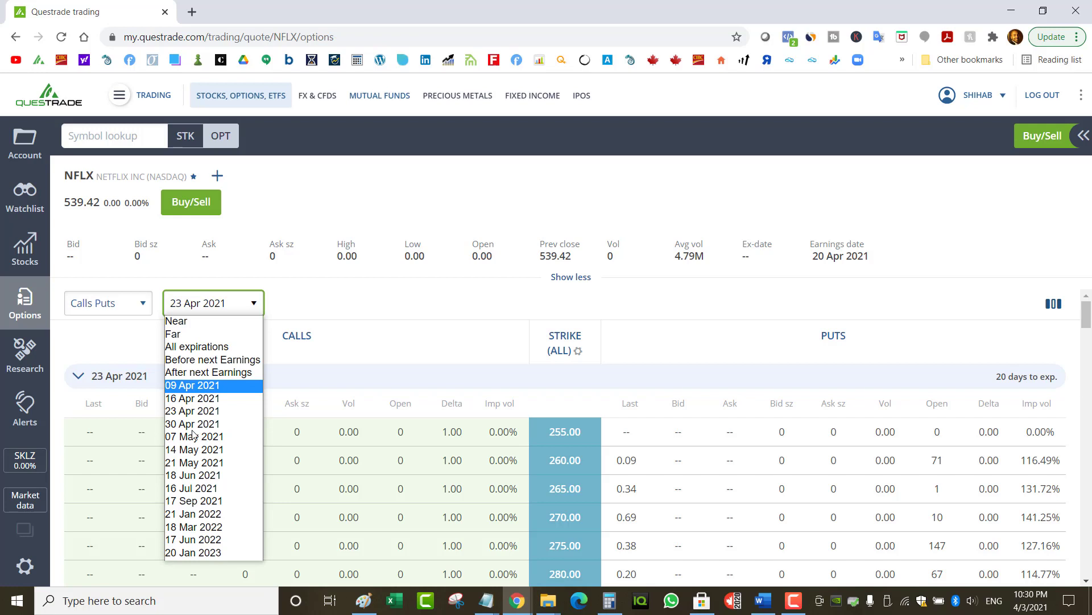
pyautogui.click(204, 464)
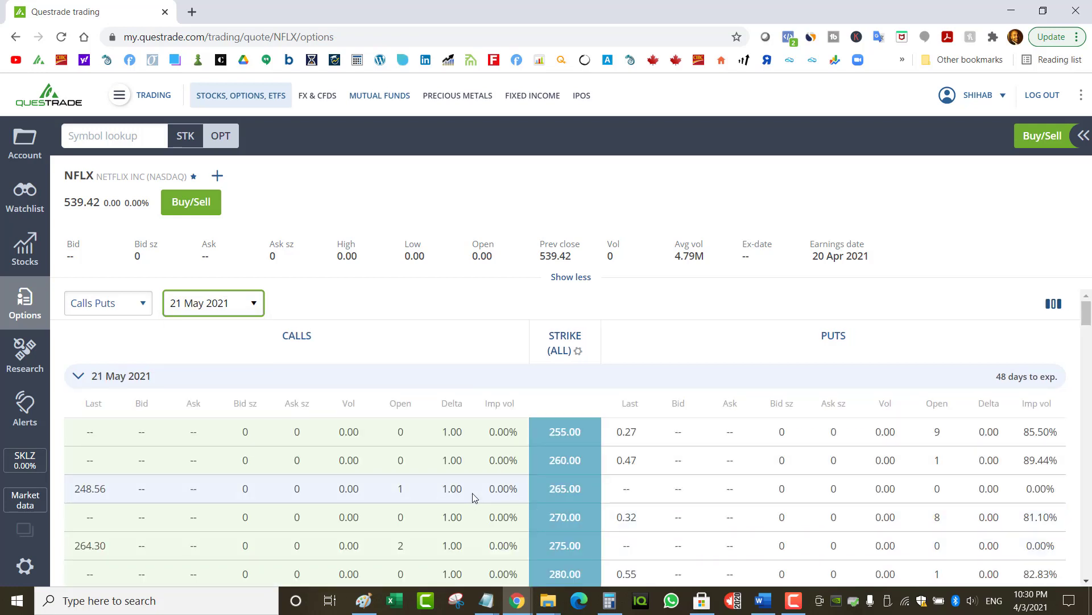
pyautogui.click(220, 307)
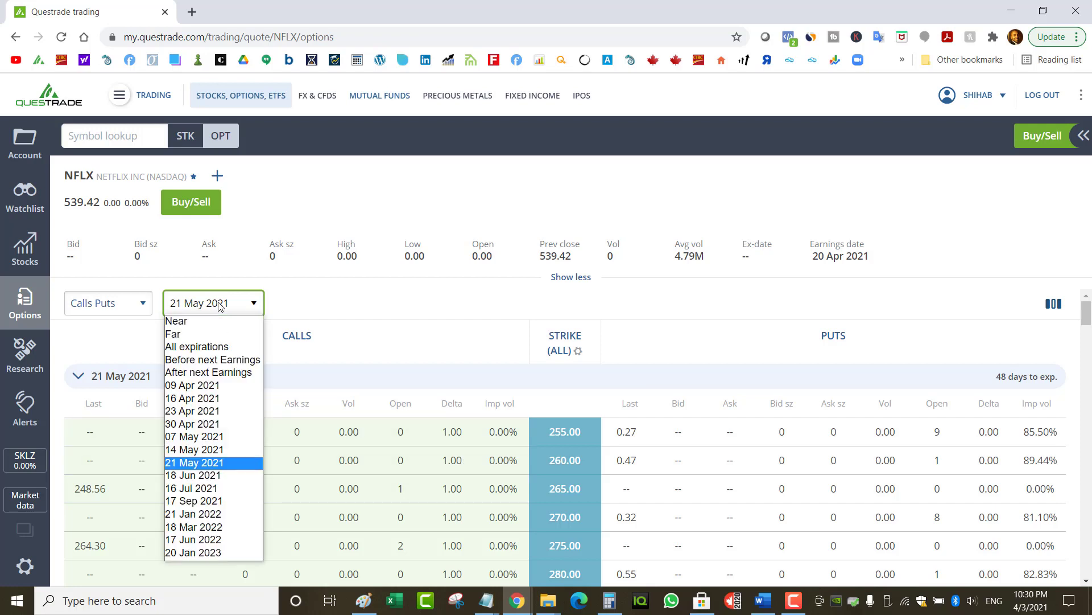
pyautogui.click(218, 411)
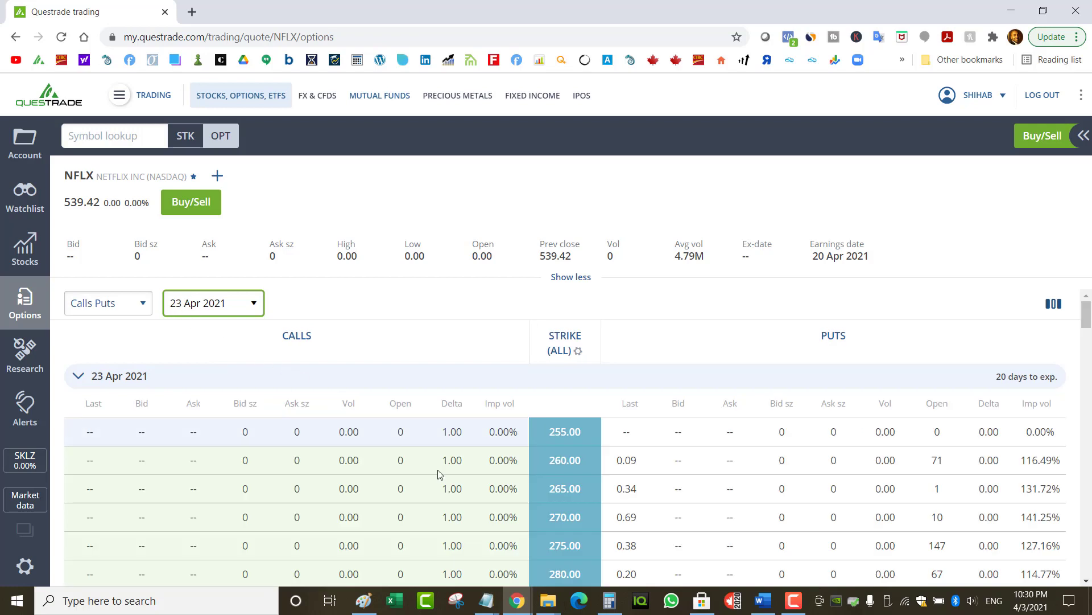
# - Look over the 23 Apr 2021 NFLX strikes and show only the puts side of the chain
pyautogui.scroll(-5, 640, 521)
pyautogui.scroll(-5, 637, 518)
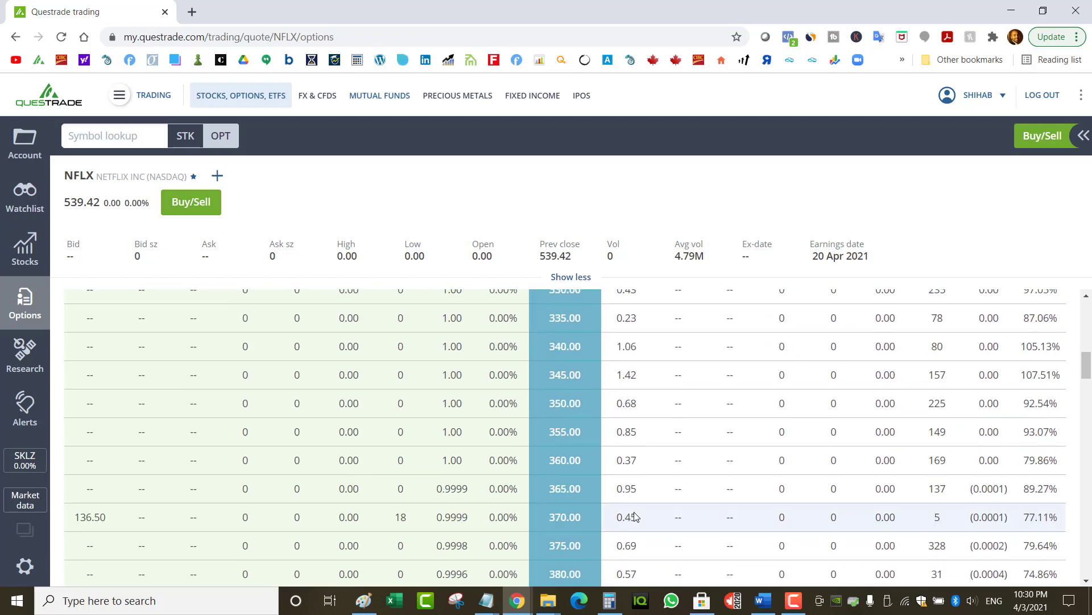
pyautogui.scroll(-5, 626, 506)
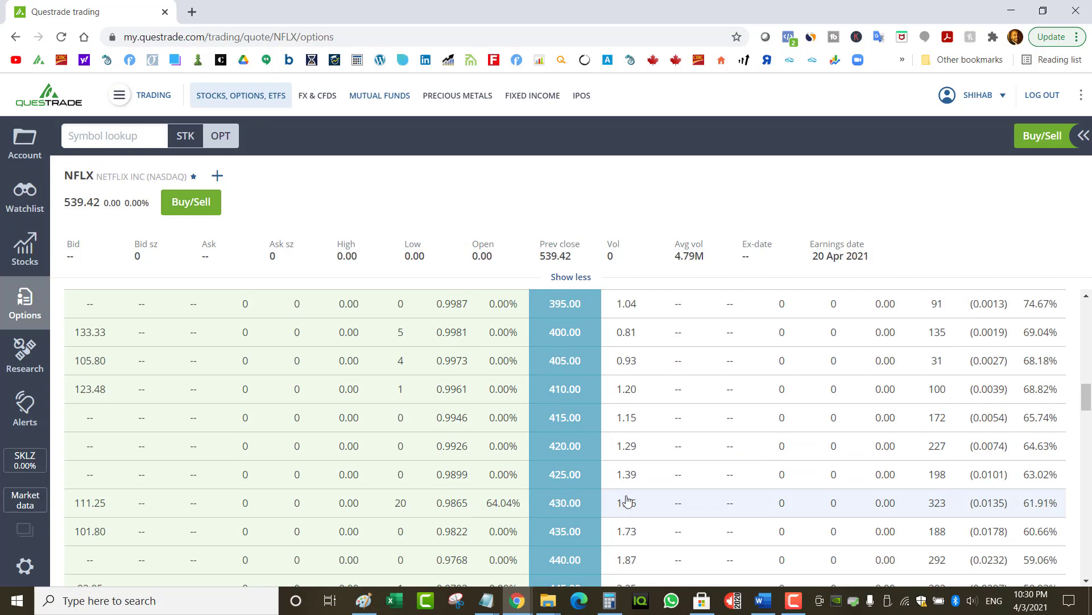
pyautogui.scroll(-5, 626, 501)
pyautogui.scroll(20, 626, 427)
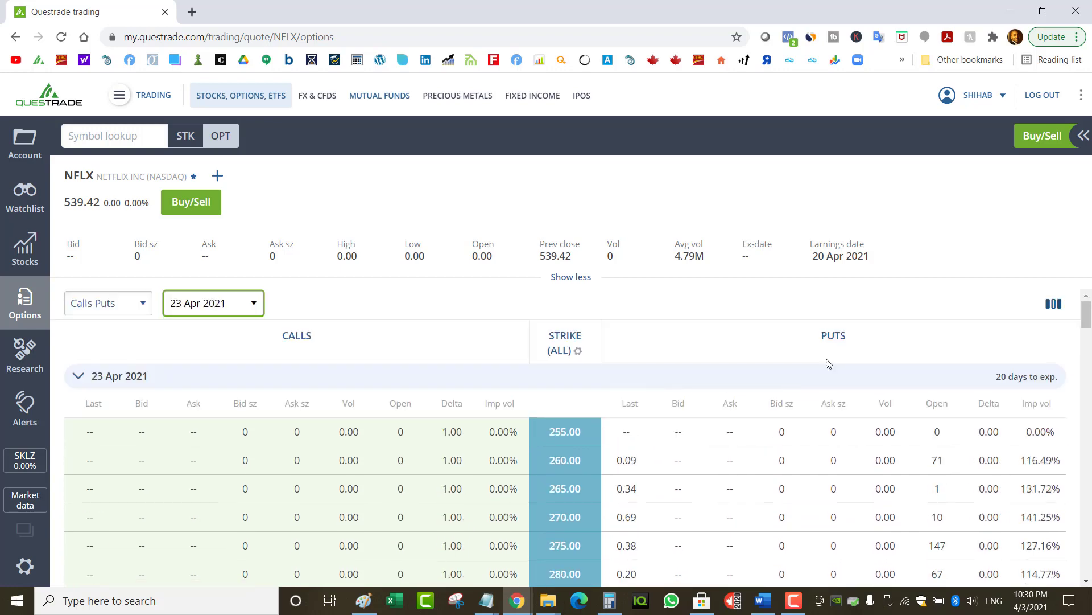
pyautogui.click(832, 339)
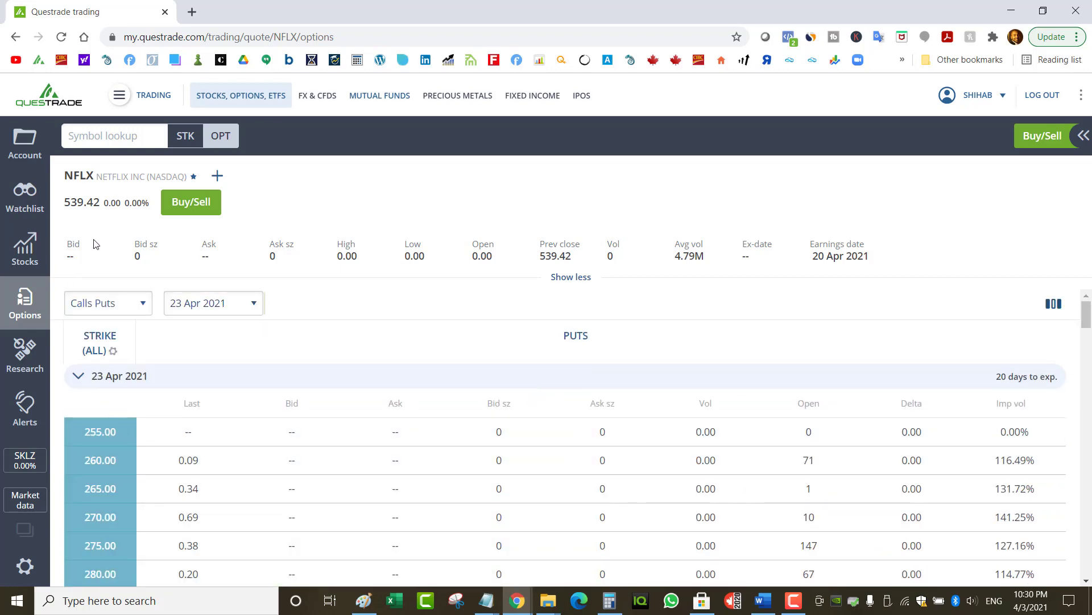
# - Examine the 23 Apr 2021 NFLX put prices, deltas and implied volatilities for strikes between about 420.00 and 510.00
pyautogui.scroll(-15, 156, 455)
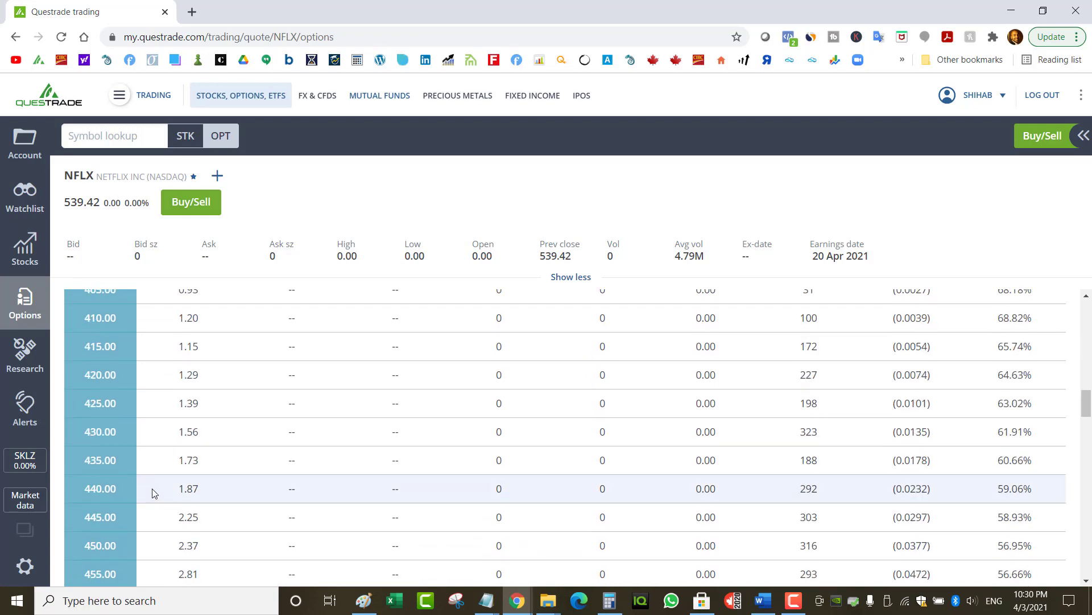
pyautogui.scroll(-6, 154, 493)
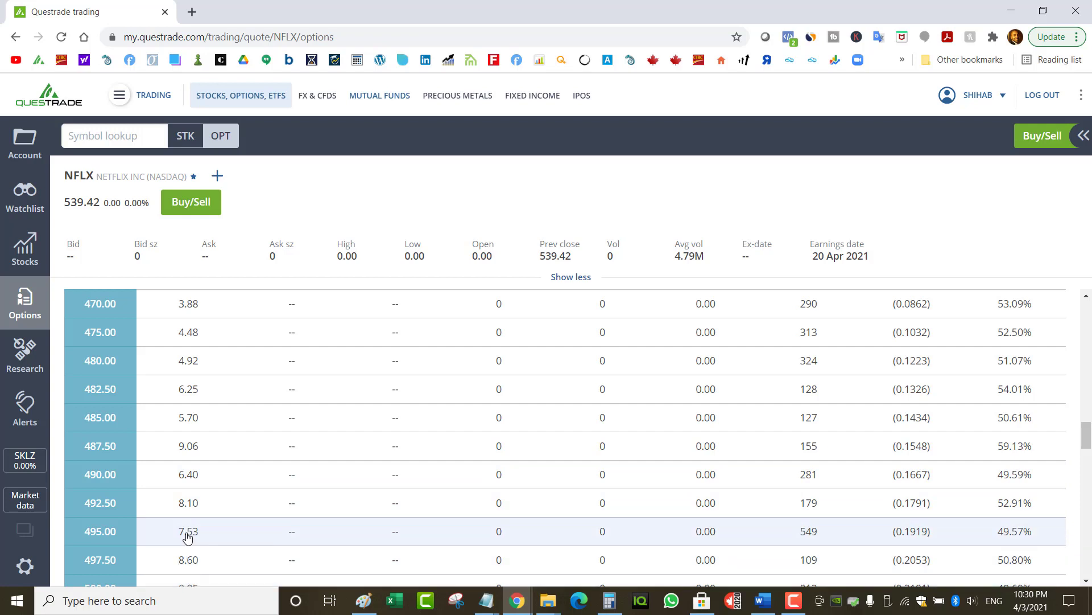
pyautogui.scroll(-3, 188, 570)
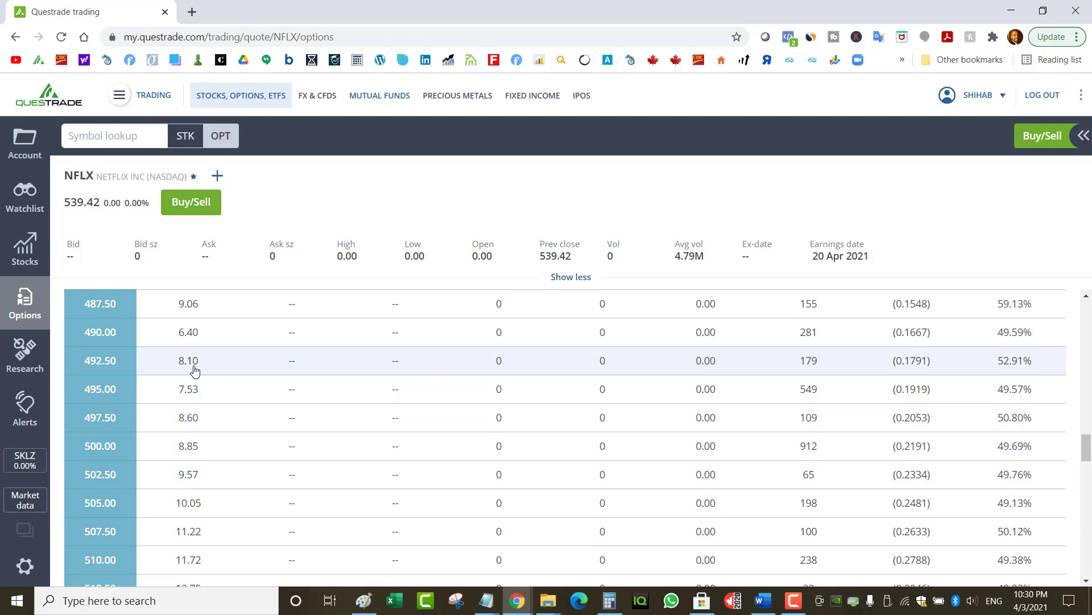
pyautogui.scroll(2, 196, 364)
pyautogui.scroll(1, 197, 408)
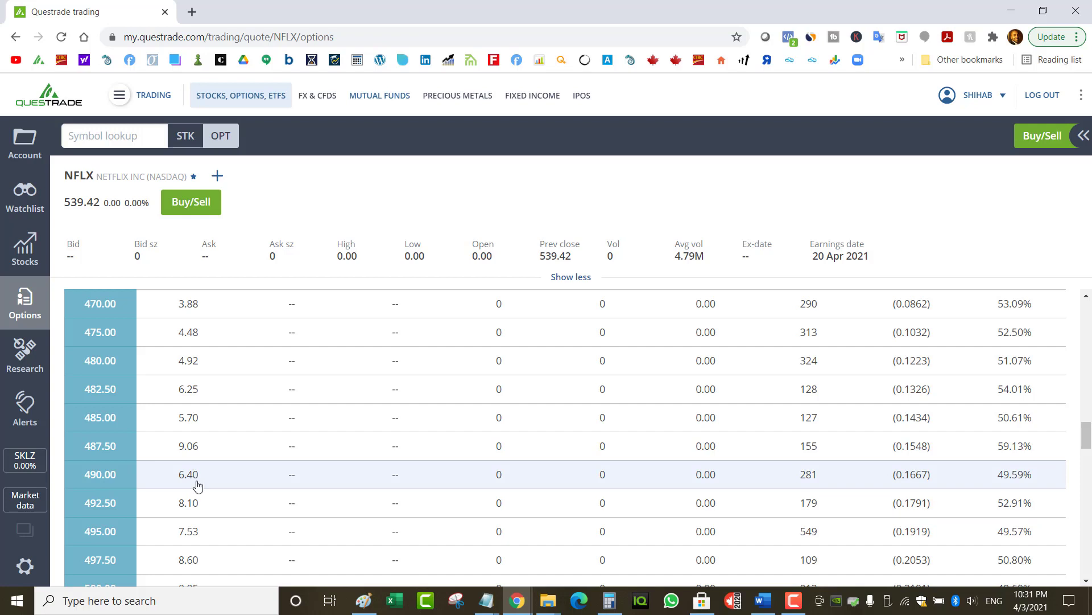
pyautogui.scroll(1, 198, 486)
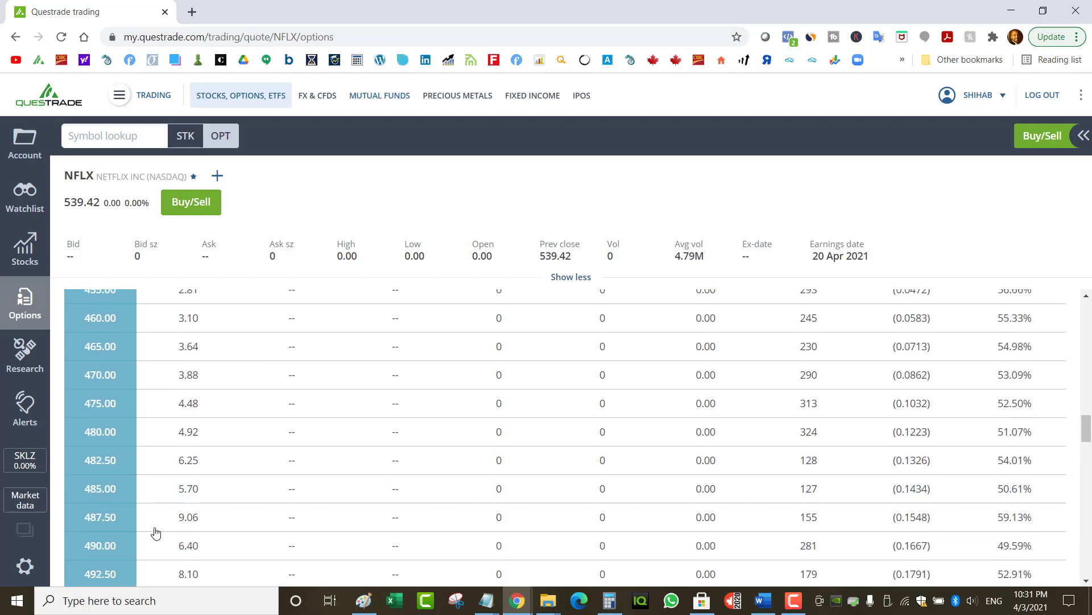
pyautogui.scroll(-1, 171, 484)
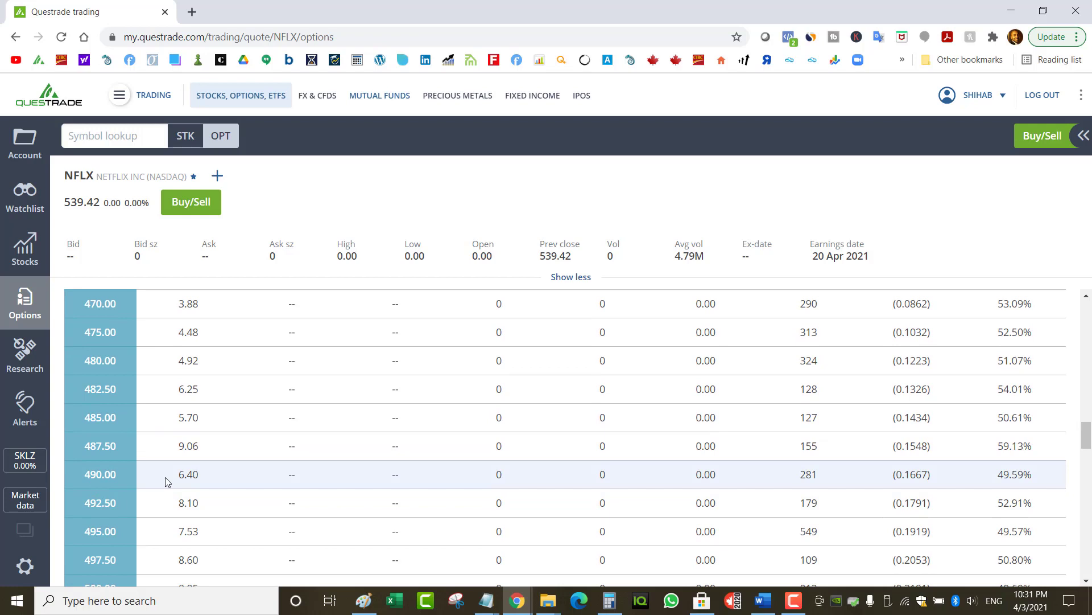
pyautogui.scroll(4, 166, 480)
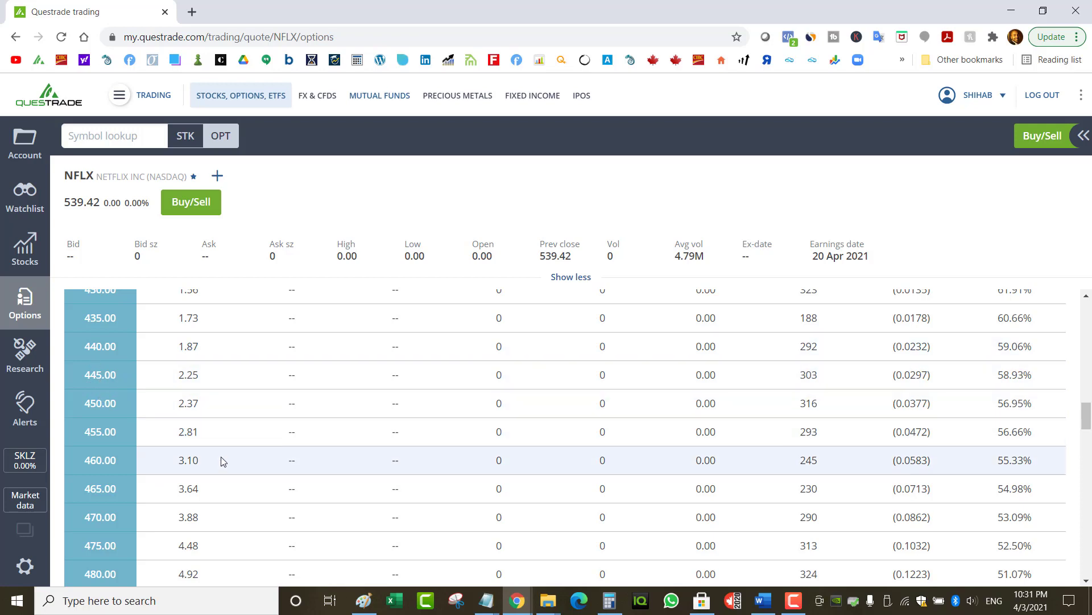
pyautogui.scroll(-3, 216, 466)
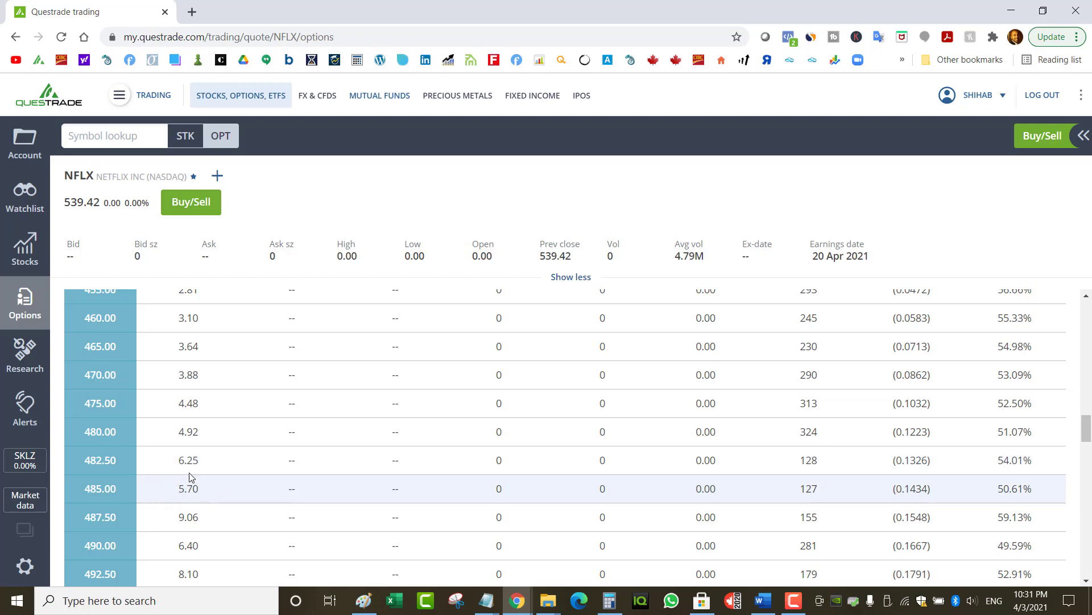
pyautogui.scroll(1, 191, 475)
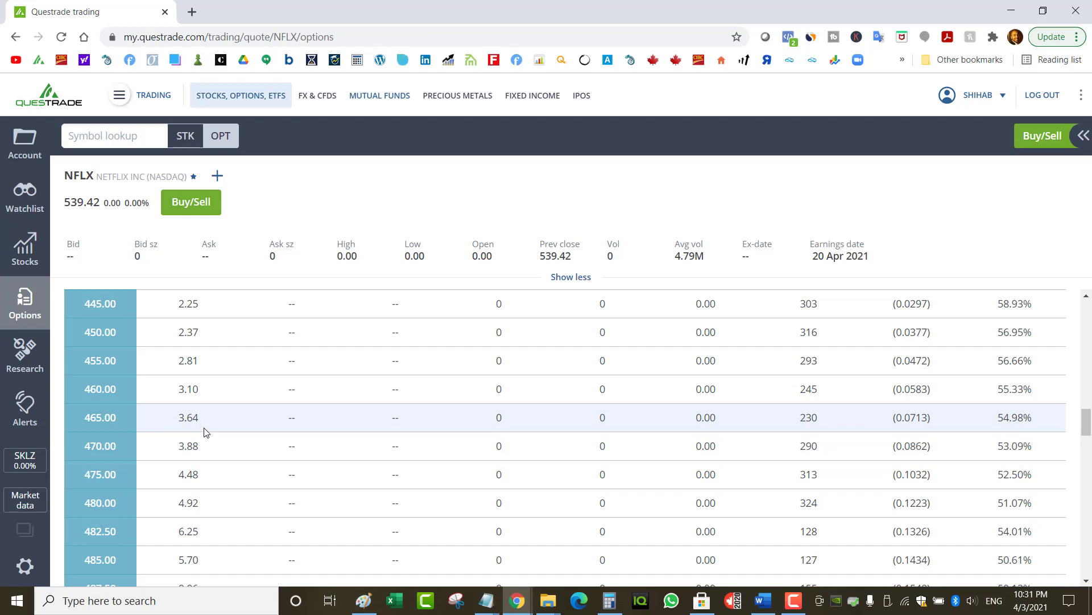
pyautogui.scroll(2, 204, 432)
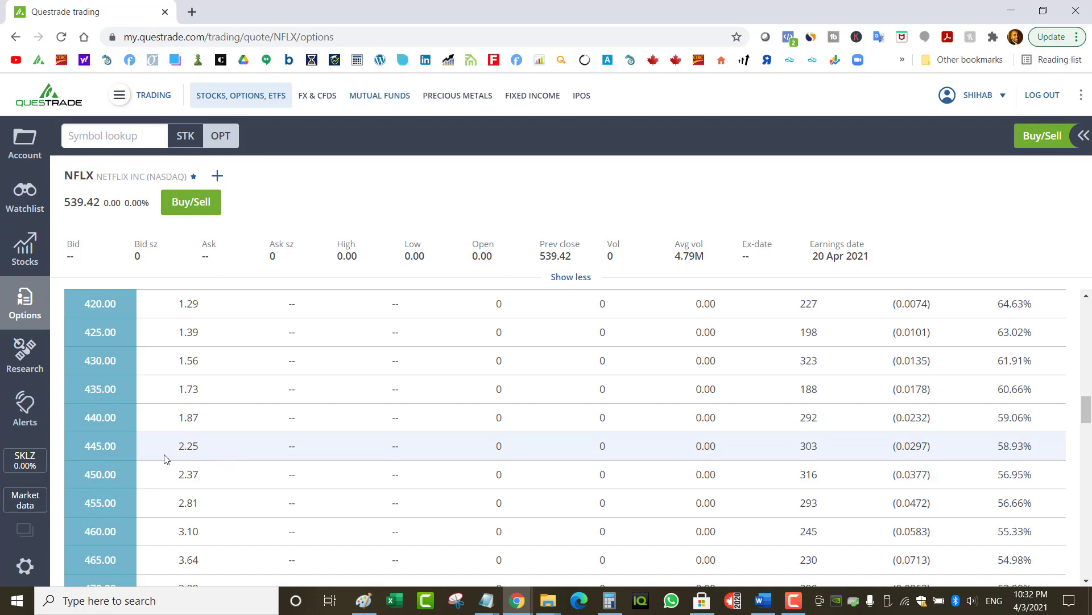
# - Switch the NFLX puts chain to the 21 May 2021 expiration
pyautogui.scroll(15, 188, 456)
pyautogui.click(206, 307)
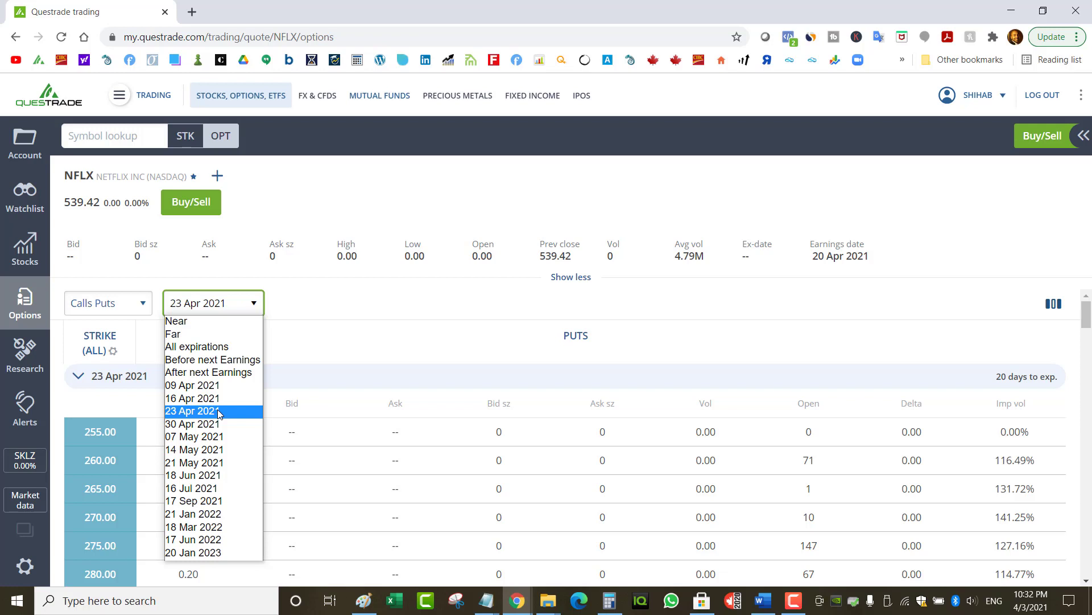
pyautogui.click(206, 464)
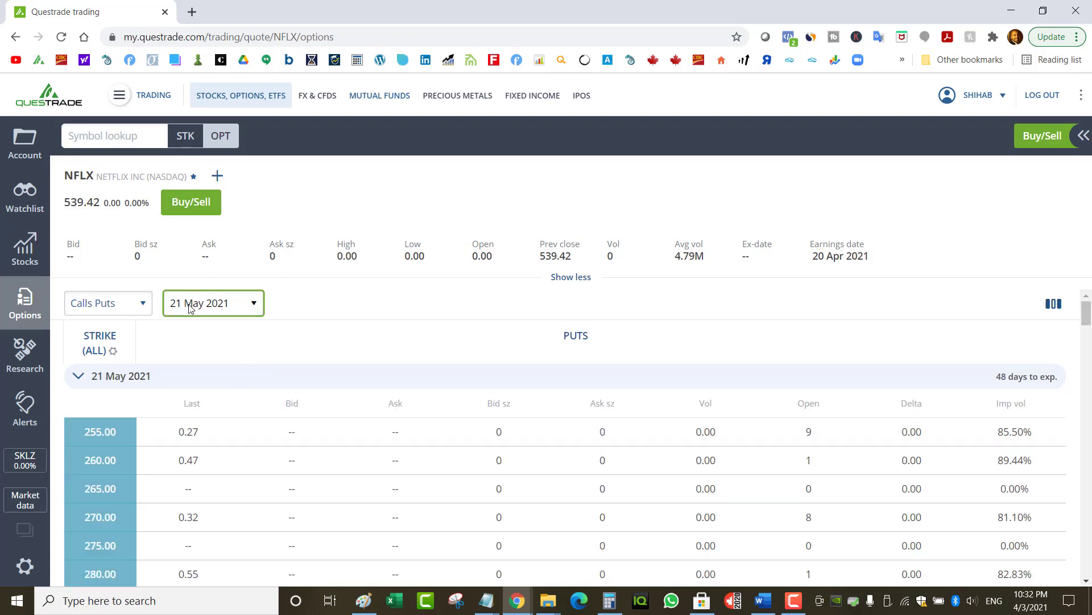
# - View the NFLX puts for 18 Jun 2021 and 14 May 2021 and return to the 21 May 2021 expiration
pyautogui.click(226, 307)
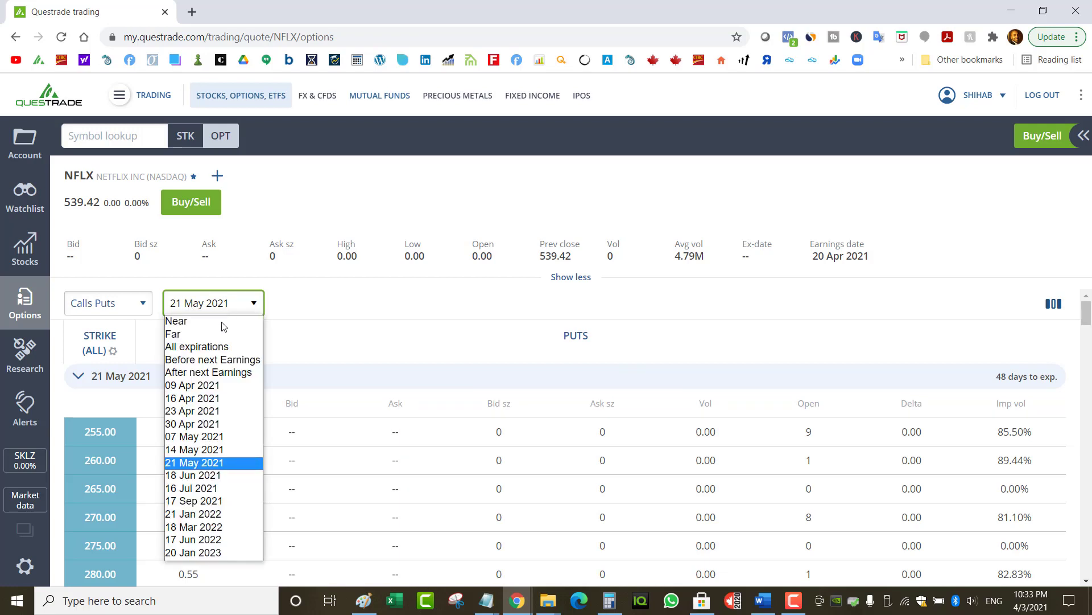
pyautogui.click(210, 476)
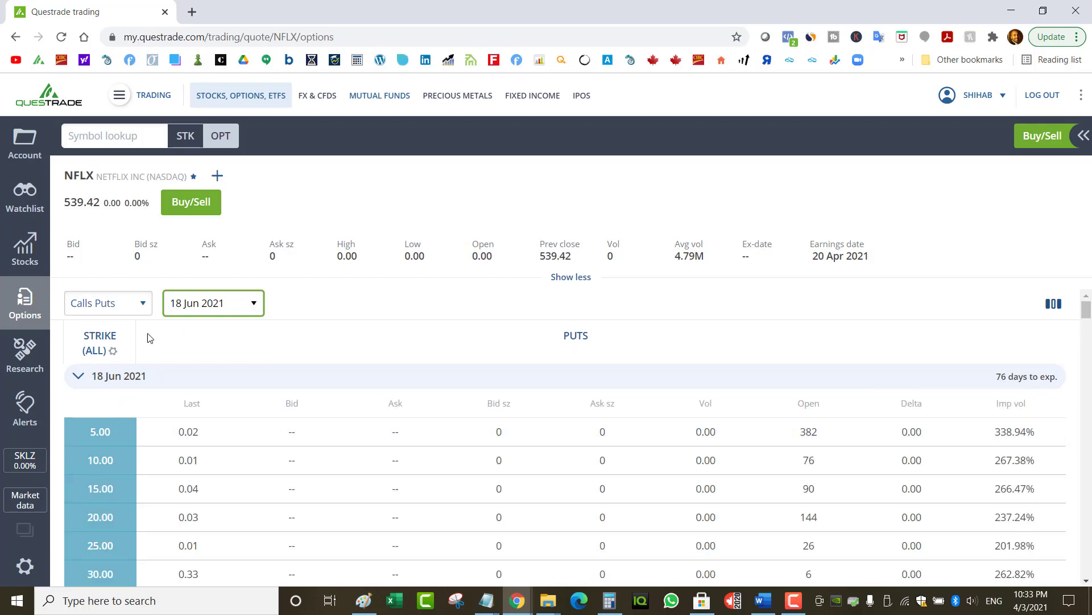
pyautogui.click(192, 310)
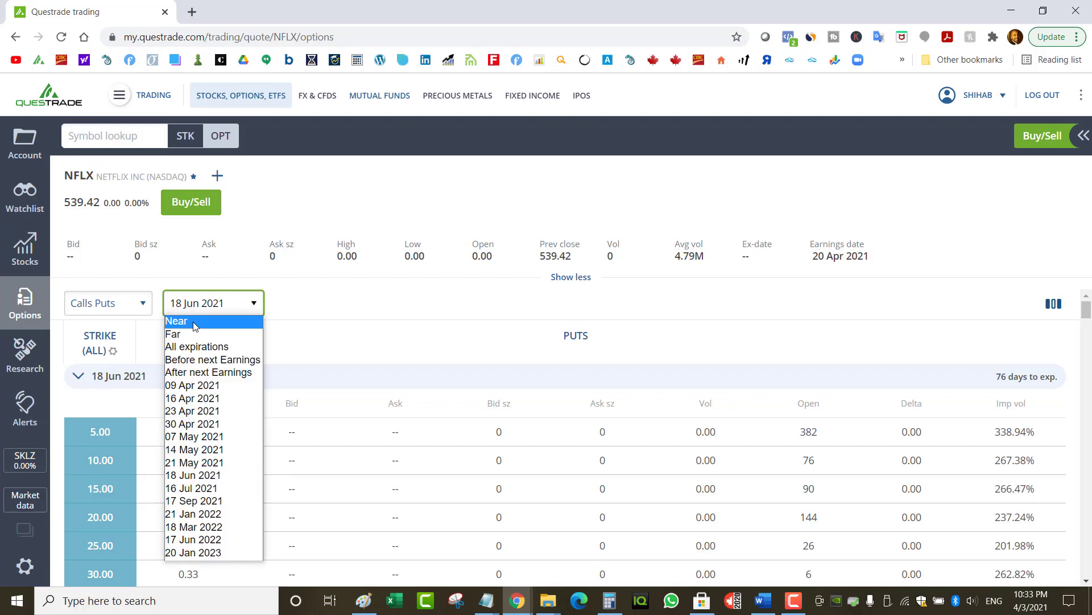
pyautogui.click(197, 453)
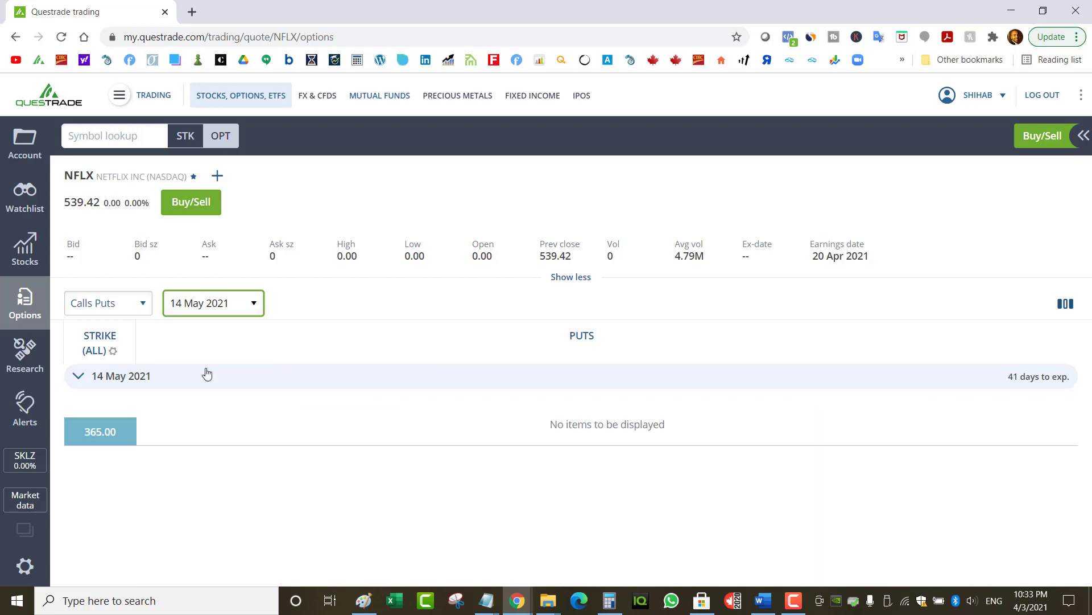
pyautogui.click(214, 308)
pyautogui.click(208, 463)
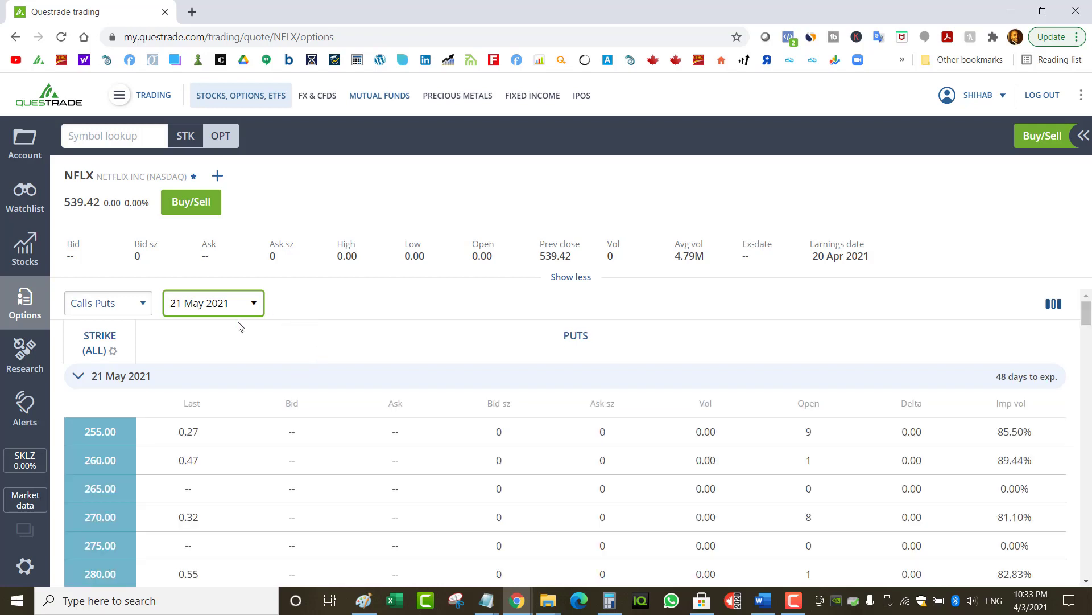
# - Look up SPOT to open its option chain and set the expiration to 21 May 2021
pyautogui.click(115, 134)
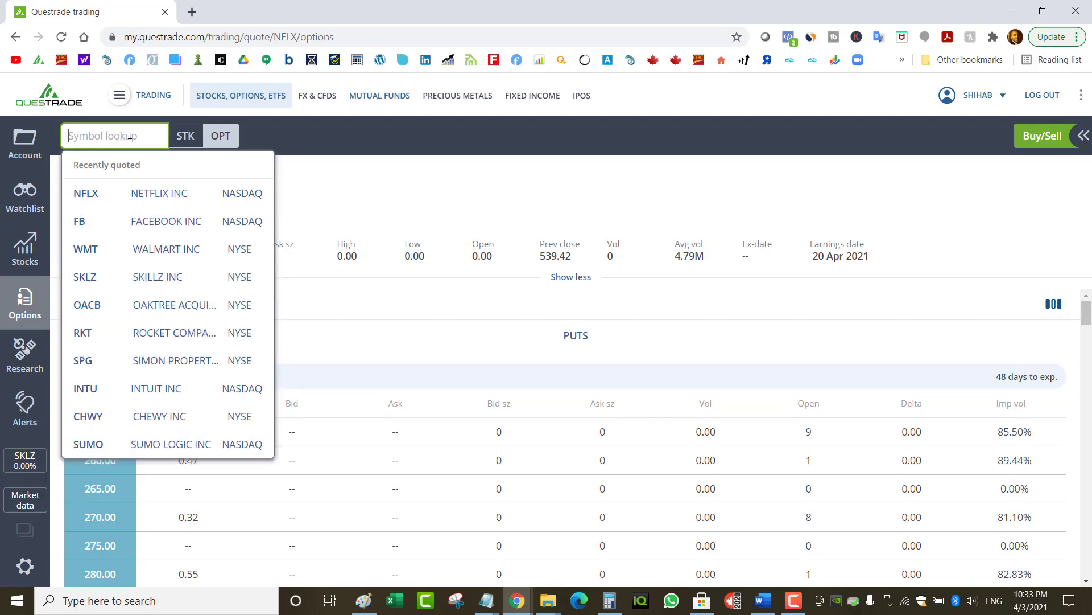
pyautogui.write('SPOT')
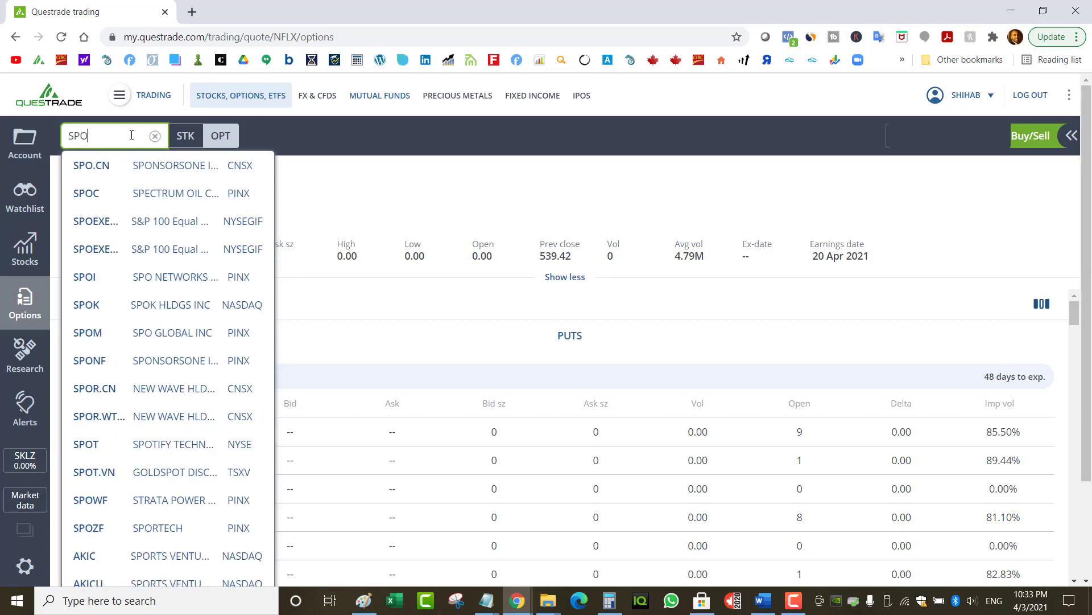
pyautogui.click(126, 165)
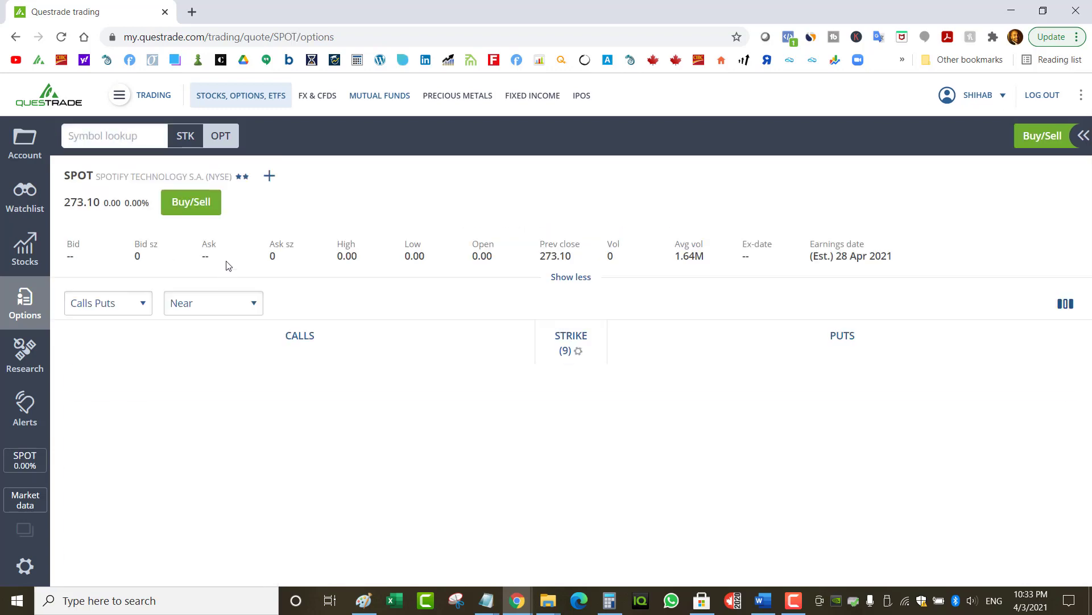
pyautogui.click(144, 300)
pyautogui.click(215, 302)
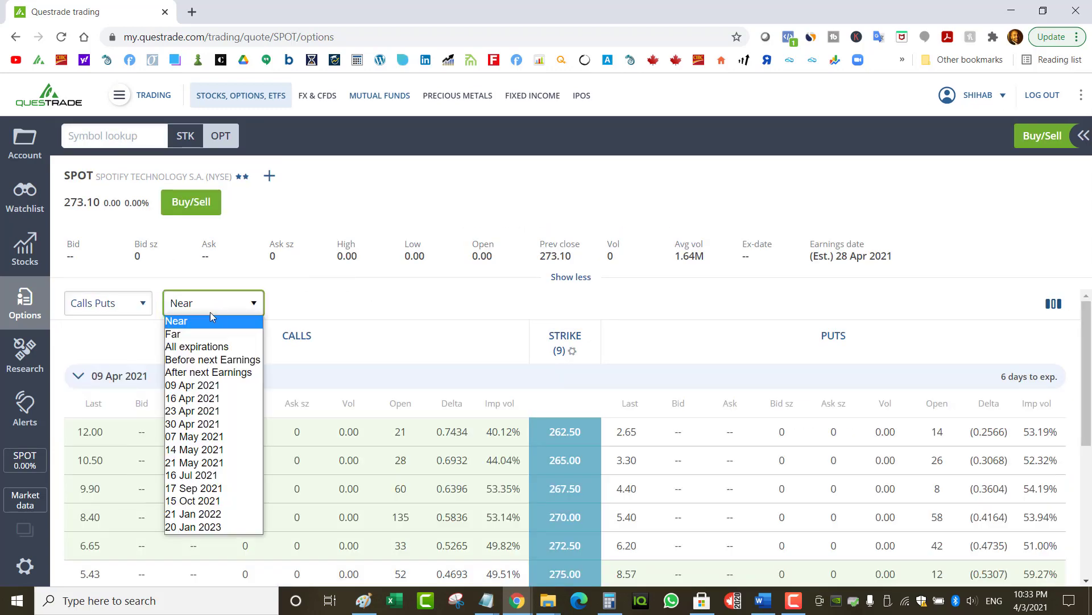
pyautogui.click(215, 461)
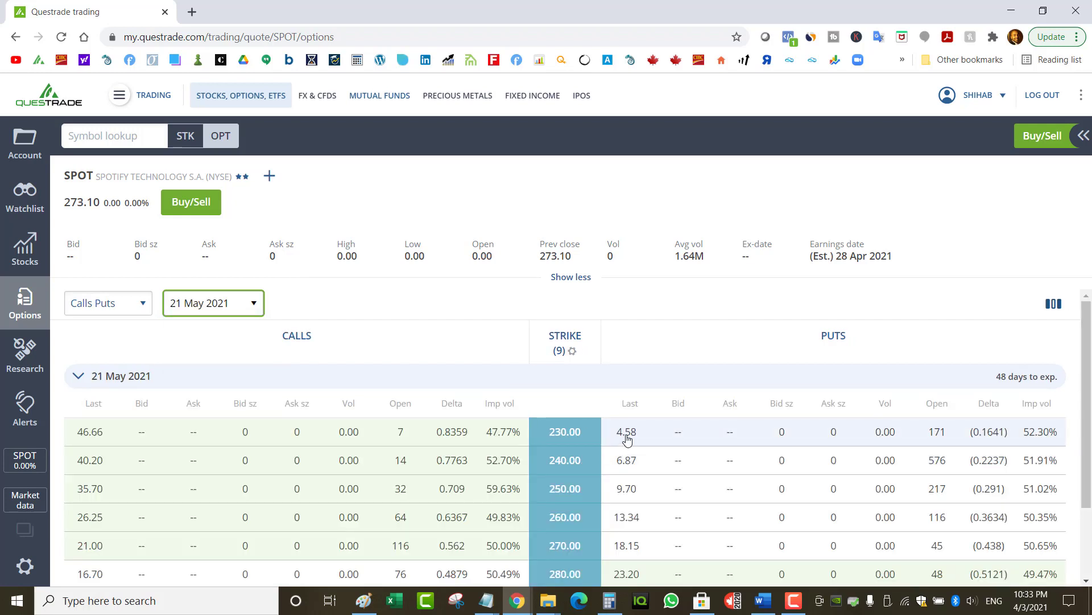
# - Show only the puts side of the SPOT chain and set the strike range to all
pyautogui.click(833, 335)
pyautogui.click(121, 356)
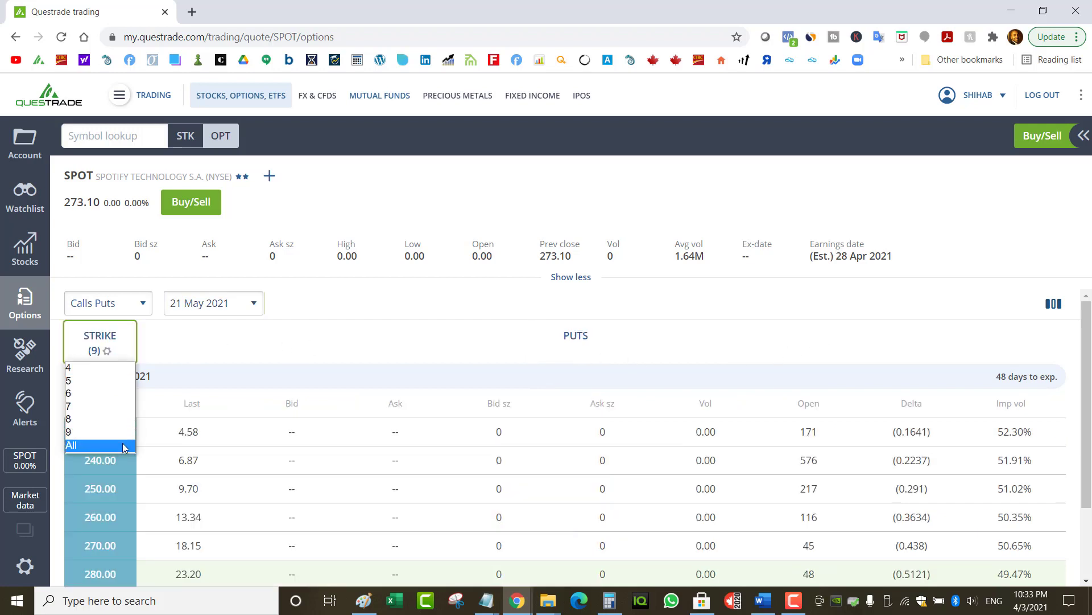
pyautogui.click(124, 446)
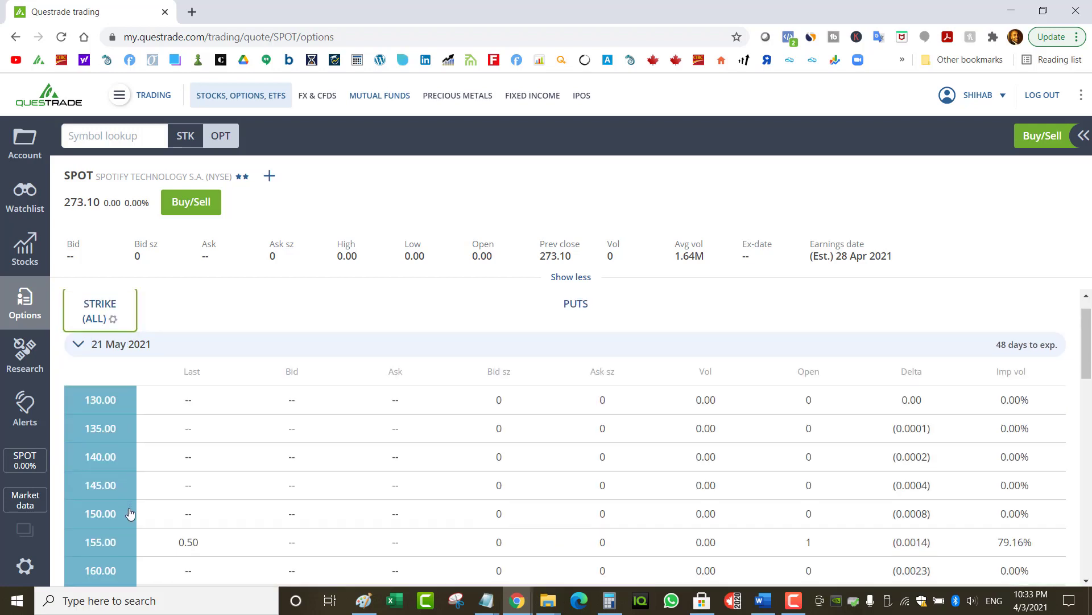
# - Examine the 21 May 2021 SPOT put prices and deltas for strikes from about 170.00 to 260.00
pyautogui.scroll(-3, 139, 509)
pyautogui.scroll(-1, 185, 460)
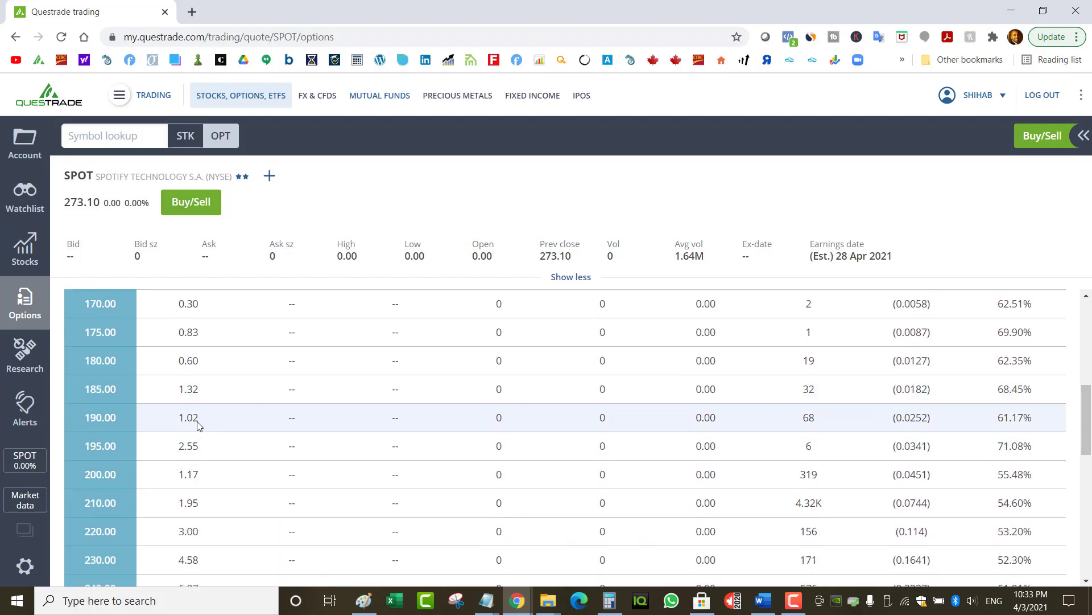
pyautogui.scroll(-1, 182, 495)
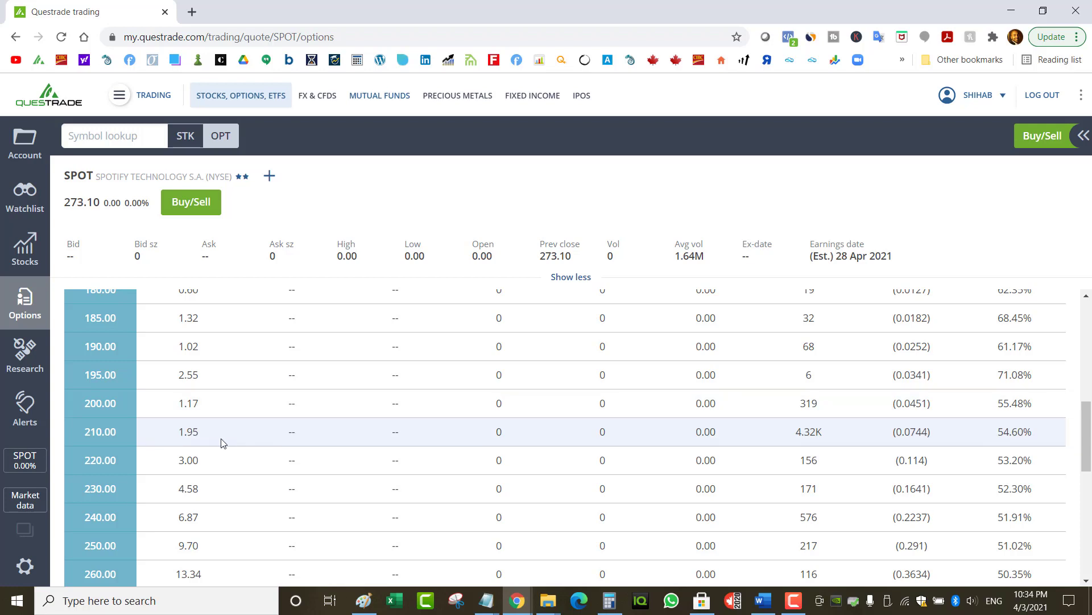
pyautogui.scroll(7, 205, 435)
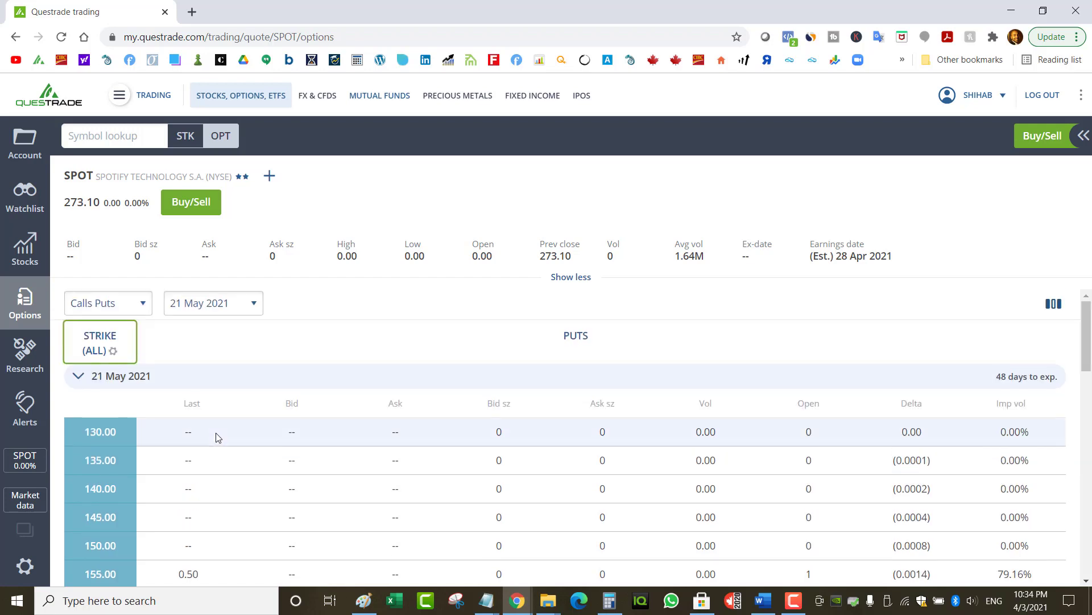
# - Switch the SPOT chain to the 09 Apr 2021 expiration and examine put prices and deltas for strikes from about 175.00 to 272.50
pyautogui.click(225, 303)
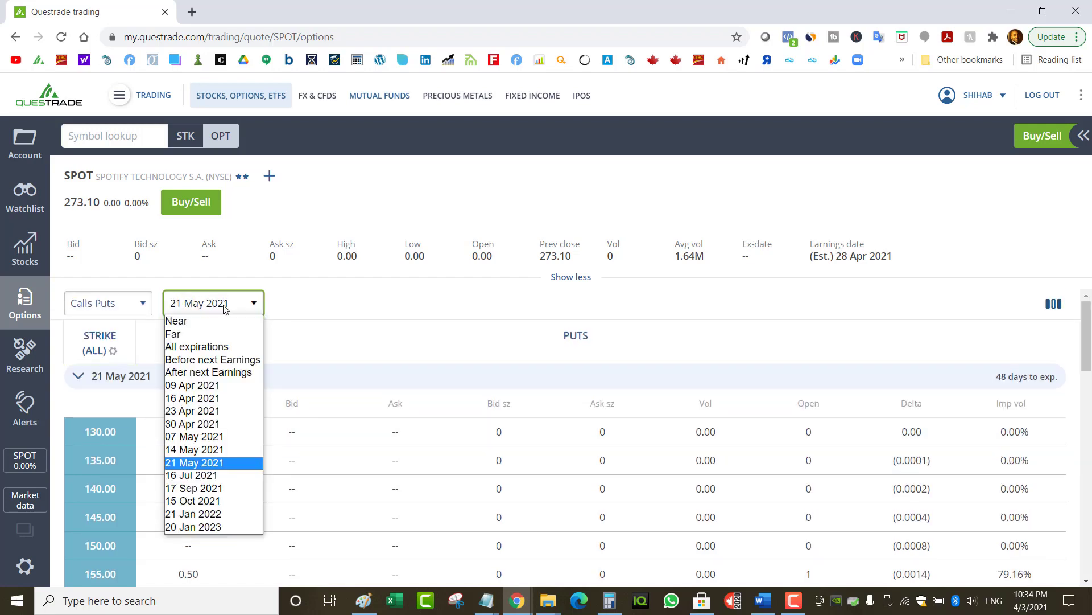
pyautogui.click(226, 388)
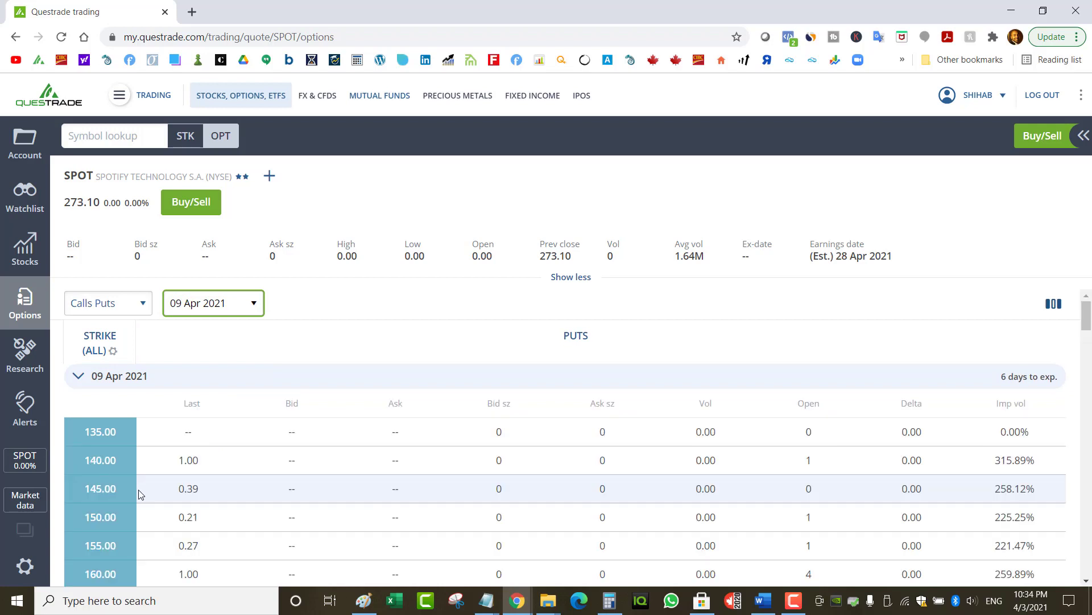
pyautogui.scroll(-4, 154, 499)
pyautogui.scroll(-6, 158, 498)
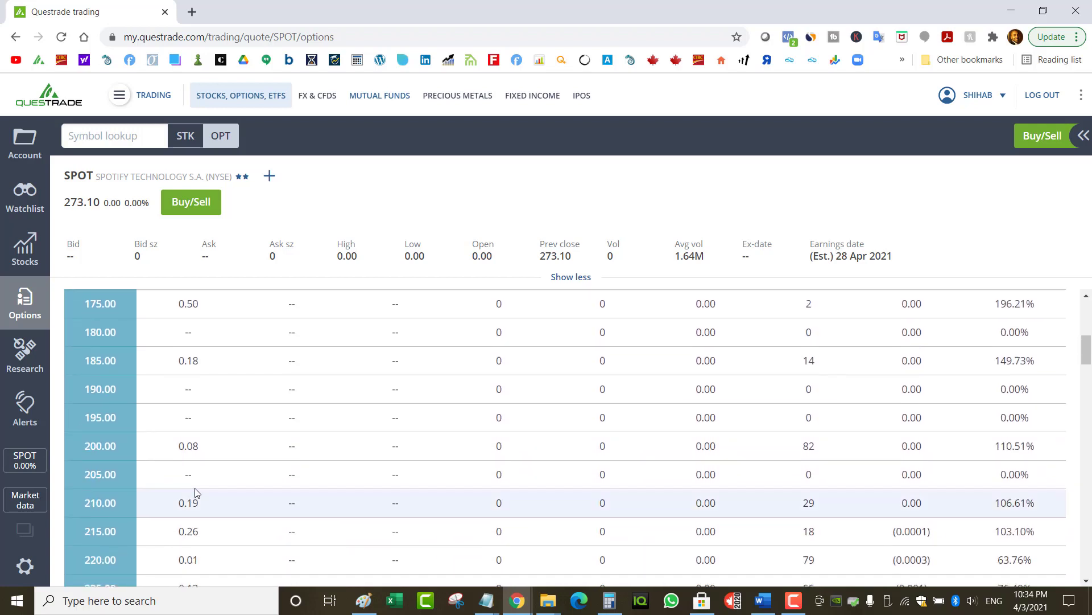
pyautogui.scroll(3, 137, 410)
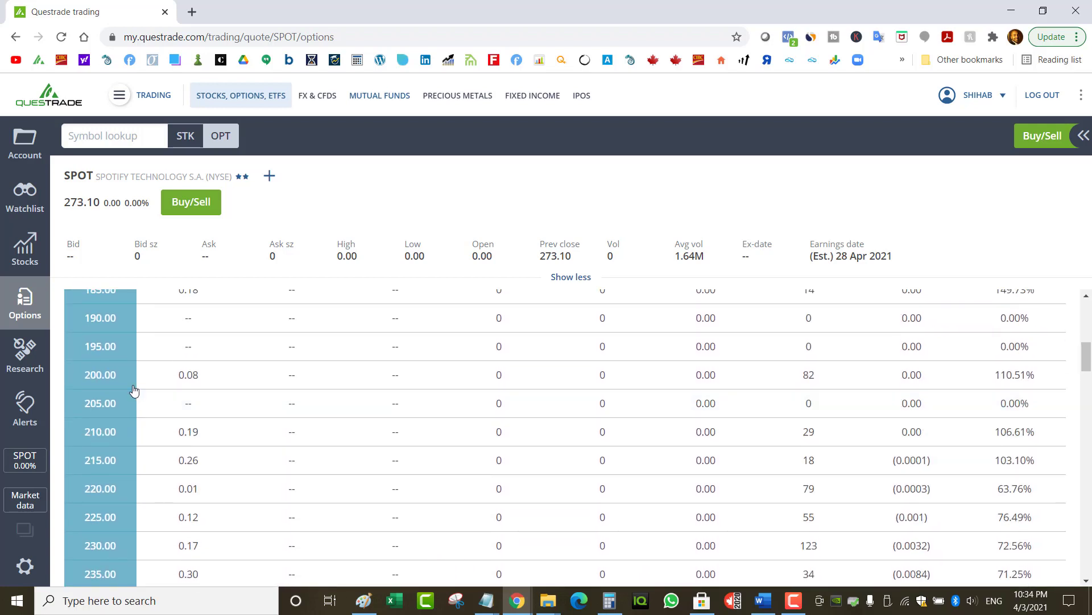
pyautogui.scroll(-2, 177, 444)
pyautogui.scroll(-6, 170, 455)
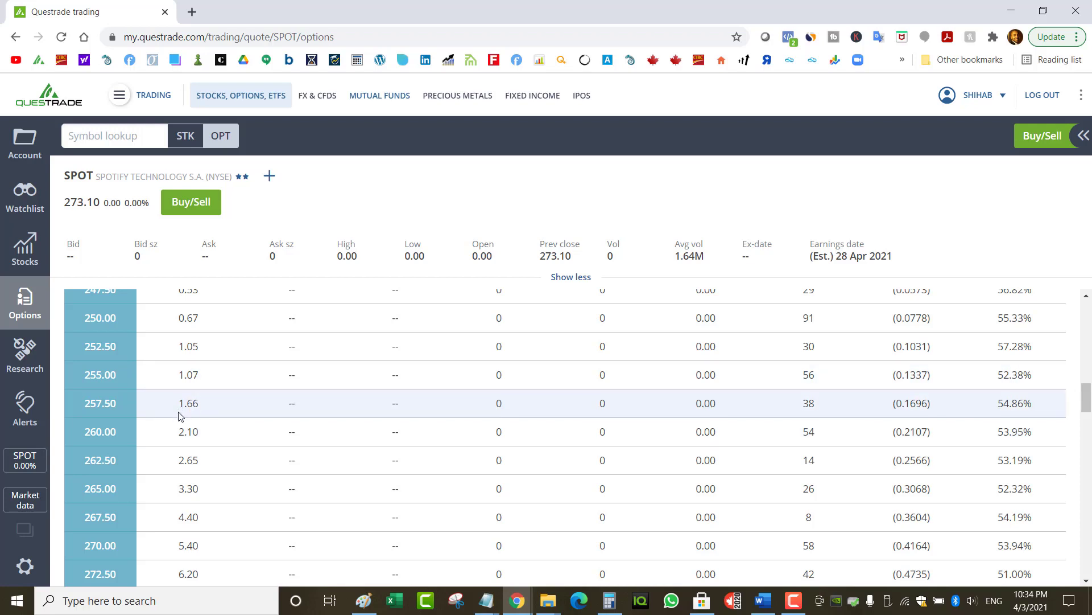
pyautogui.scroll(10, 286, 425)
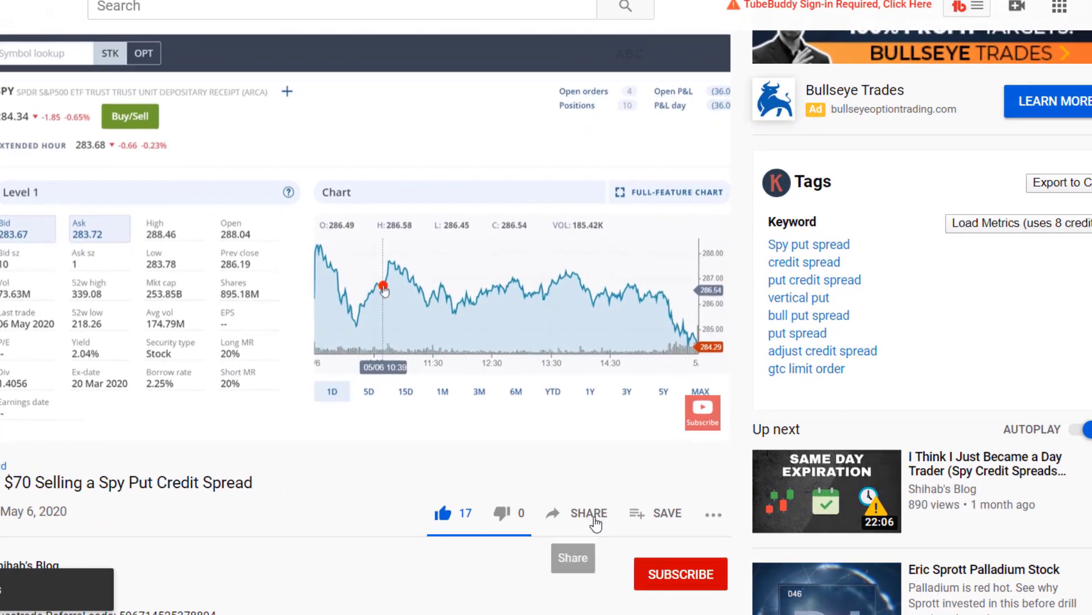
# - On the YouTube video page, subscribe to the channel and open its notification options
pyautogui.click(592, 519)
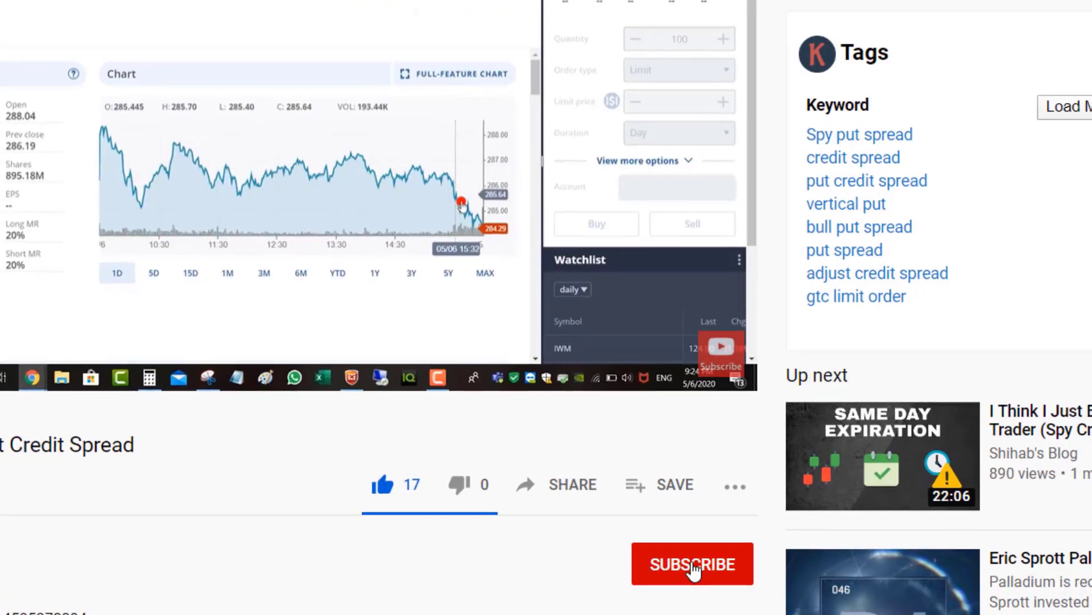
pyautogui.click(693, 567)
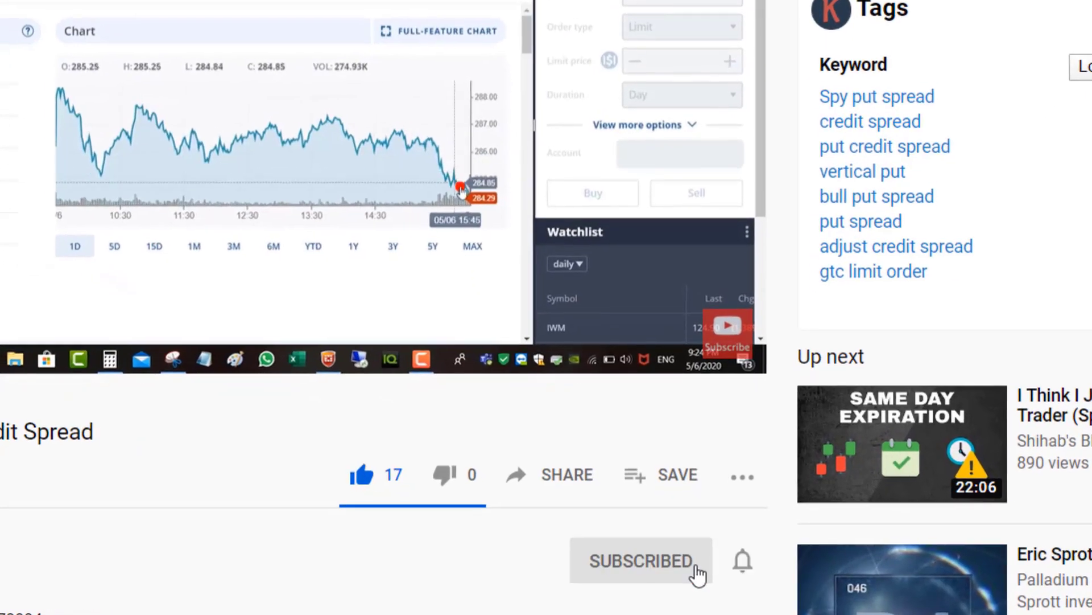
pyautogui.click(737, 567)
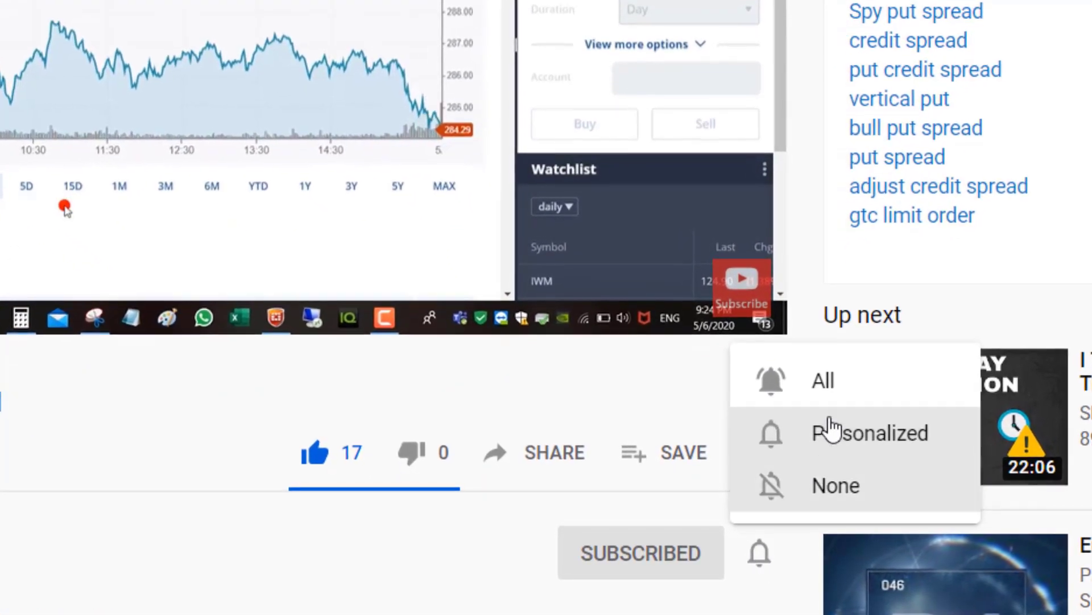